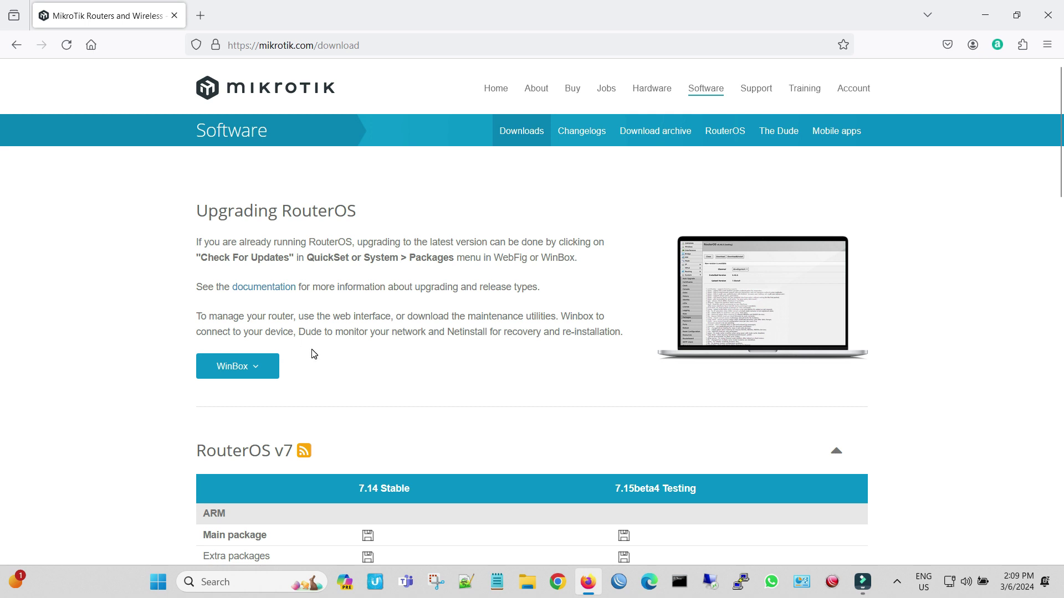
Show the WinBox 3.40 64-bit and 32-bit download options, then close the list.
click(266, 367)
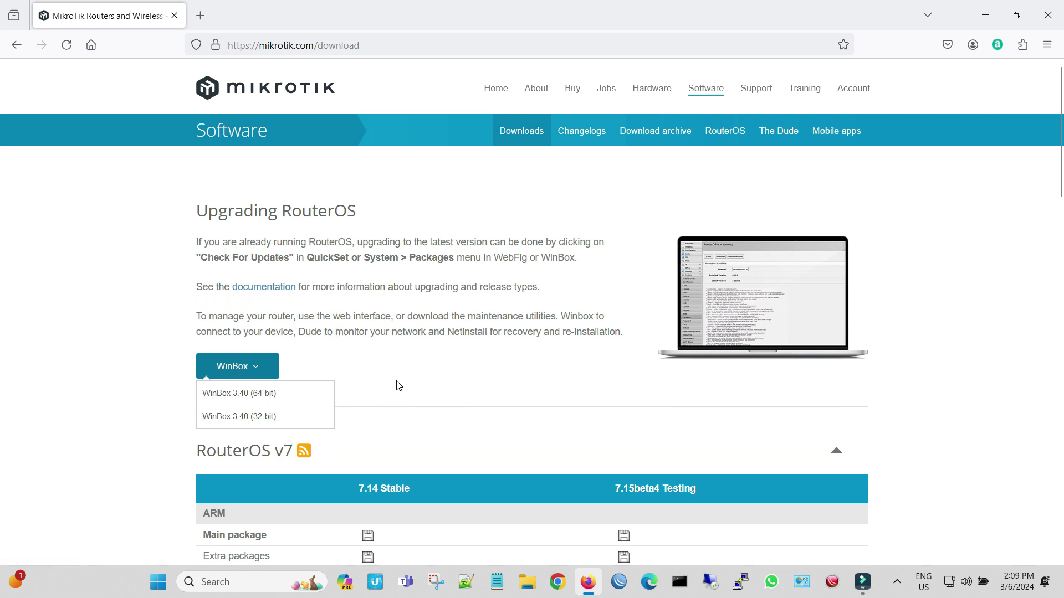
click(398, 384)
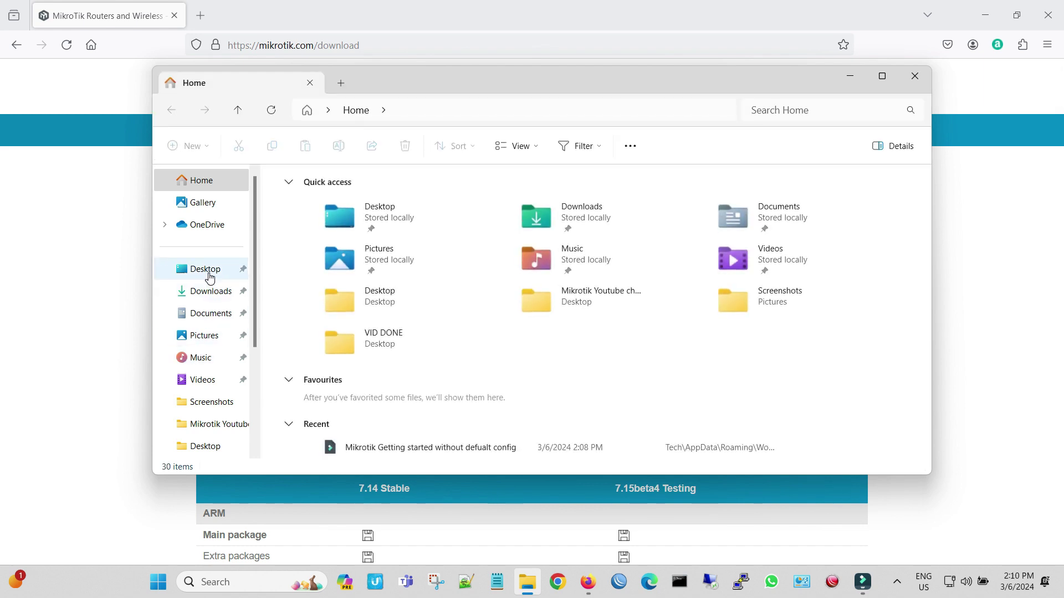
Open the system Properties of This PC from the File Explorer sidebar.
scroll(210, 278, down, 3)
click(213, 355)
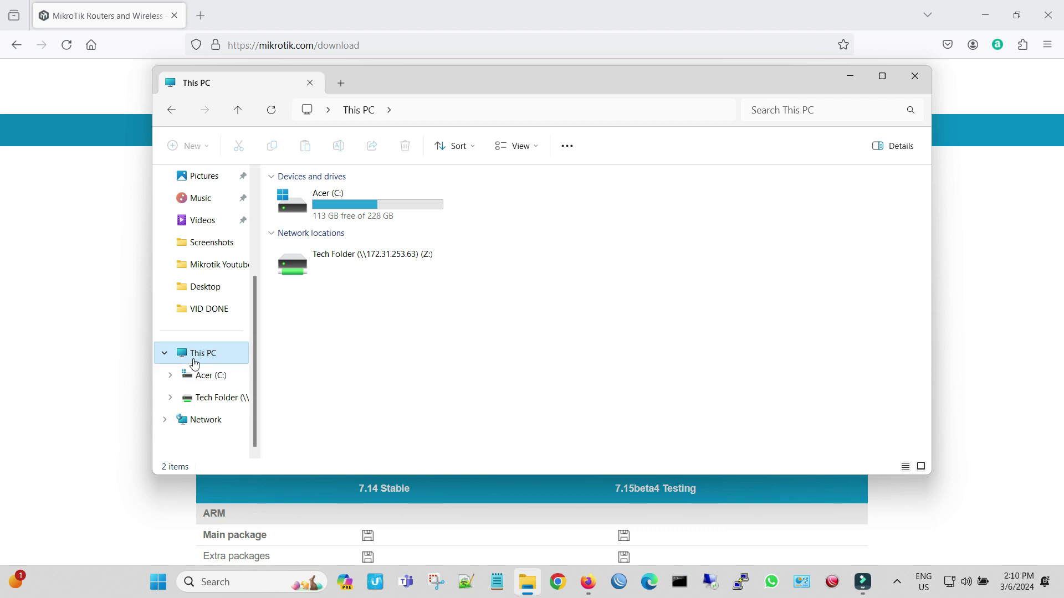
right_click(195, 361)
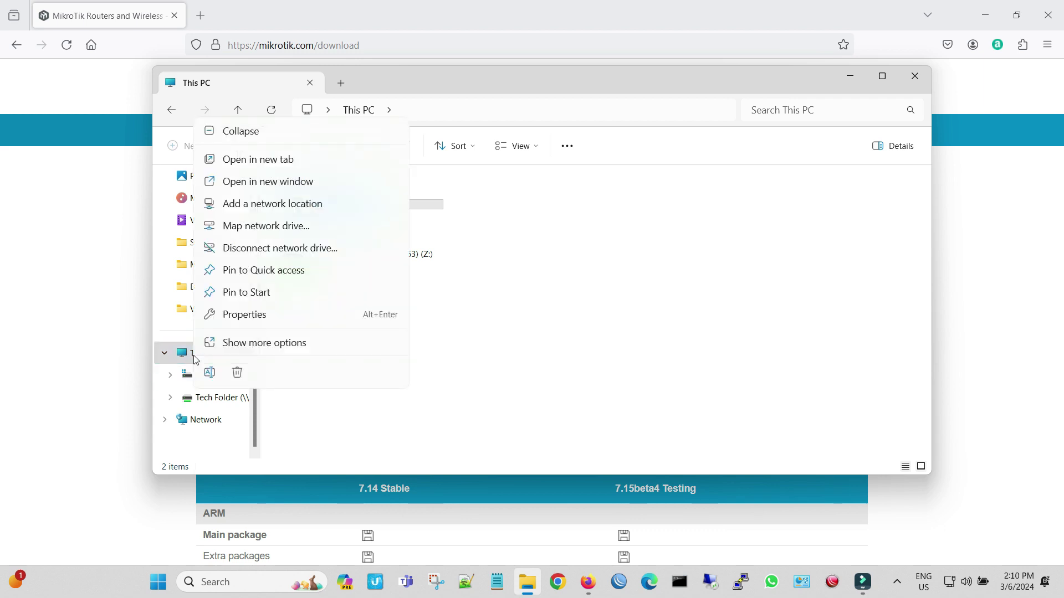
click(252, 312)
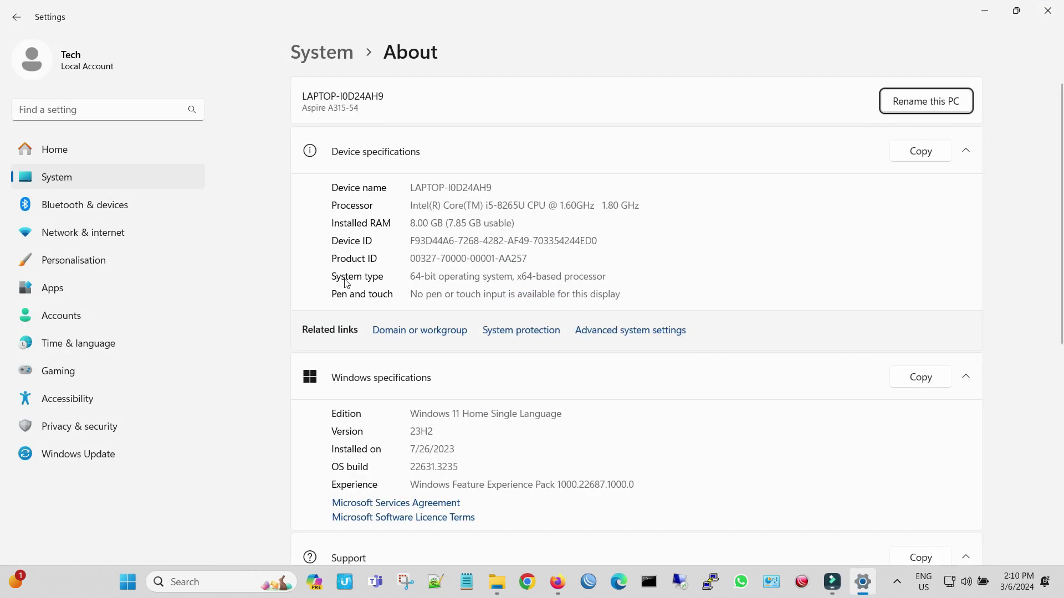
Highlight '64-bit' in the System type row of the About page.
double_click(413, 276)
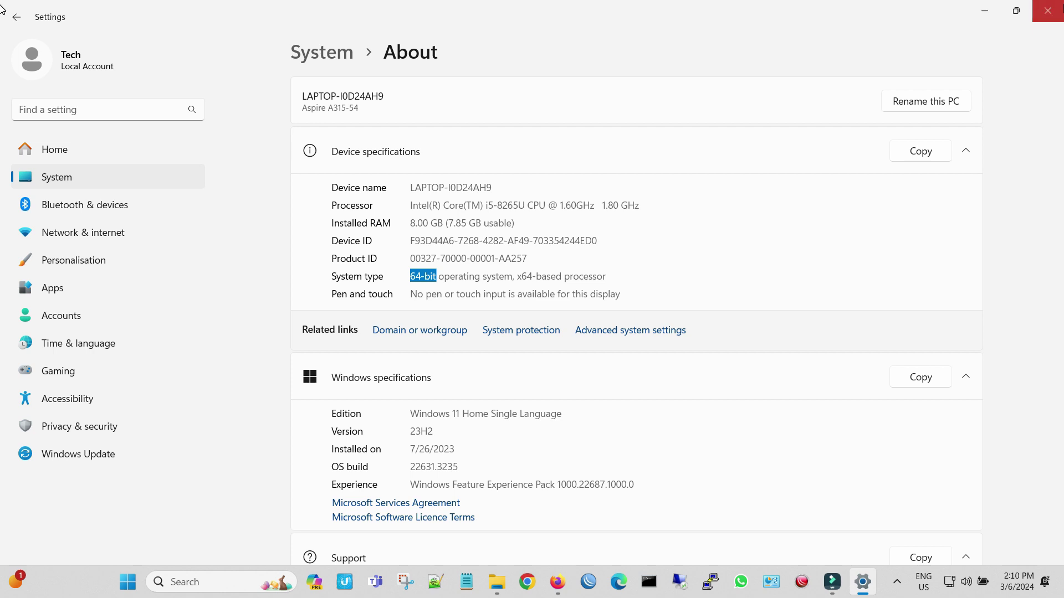
Close Settings and File Explorer, then start WinBox from the taskbar.
click(1047, 11)
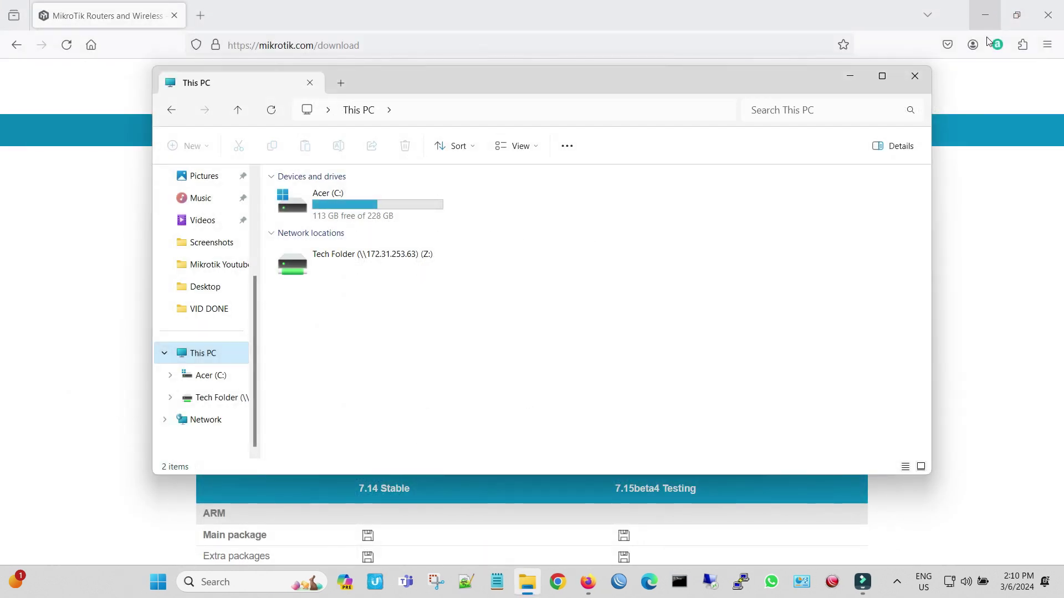
click(916, 78)
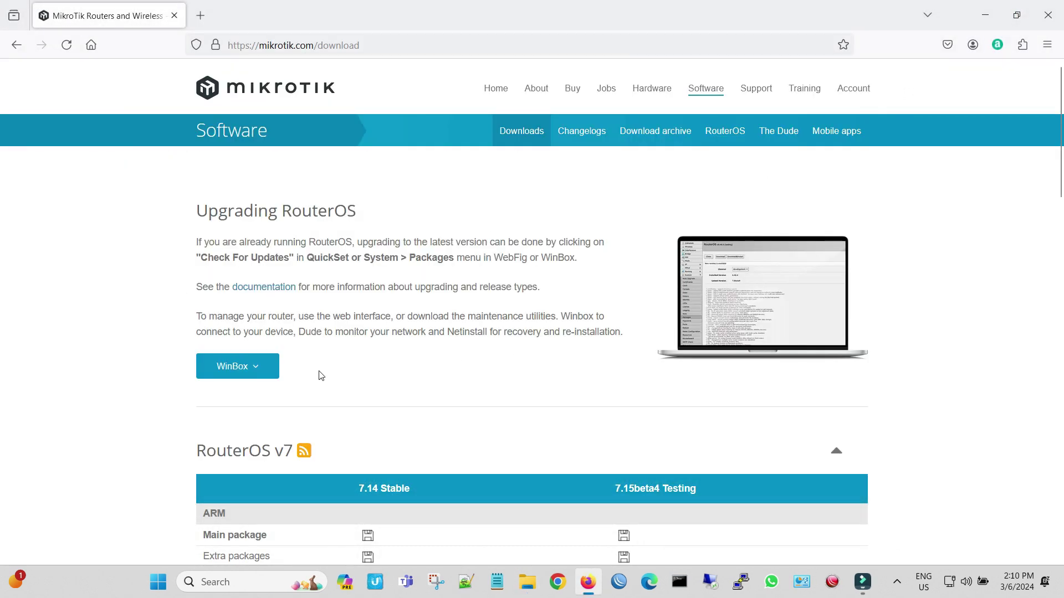
click(283, 367)
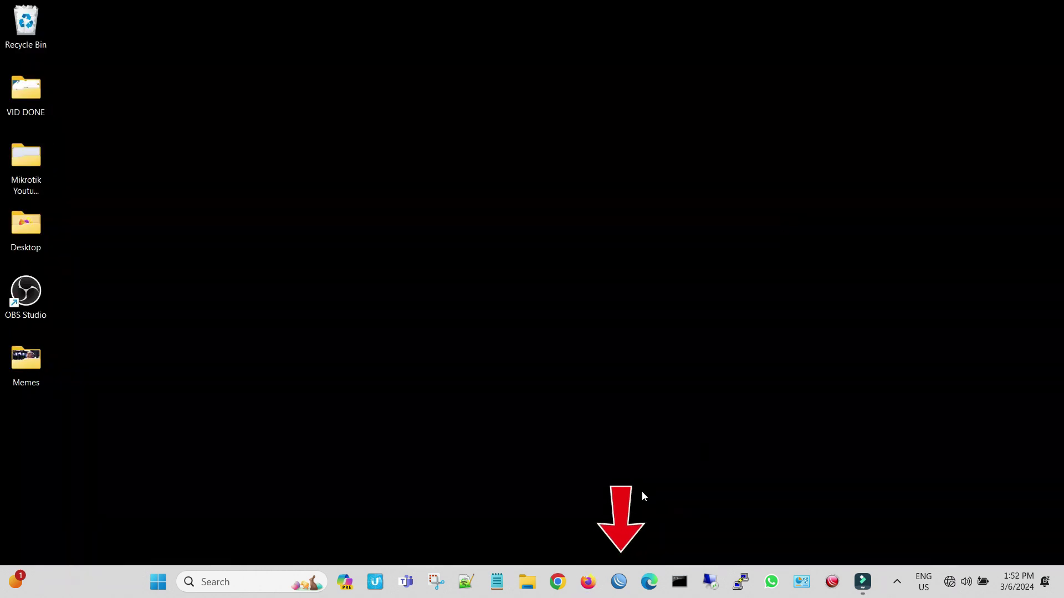
click(619, 582)
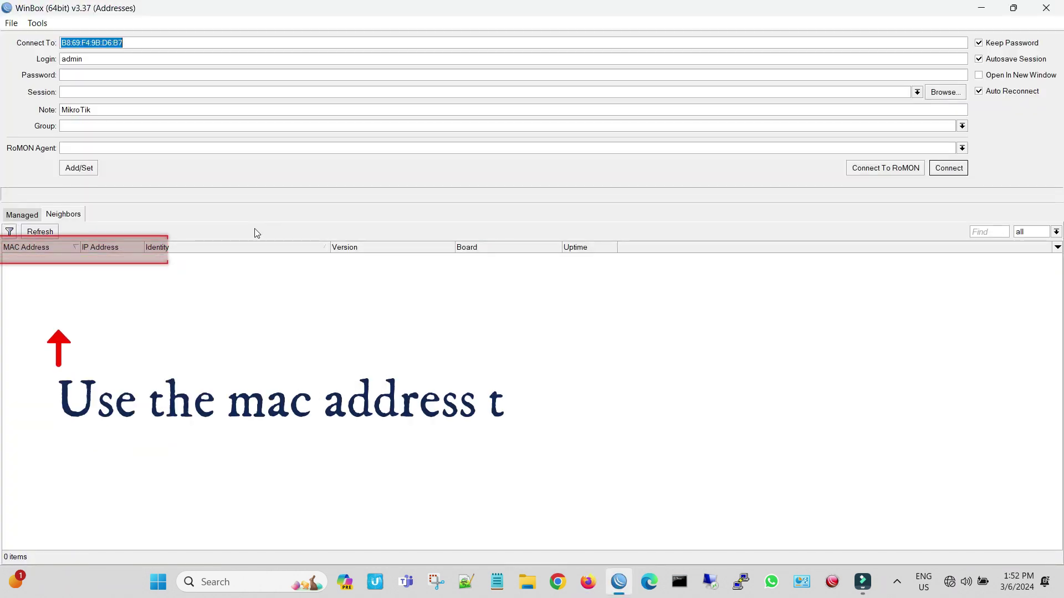
Select the discovered router by its MAC address and connect as admin.
click(64, 257)
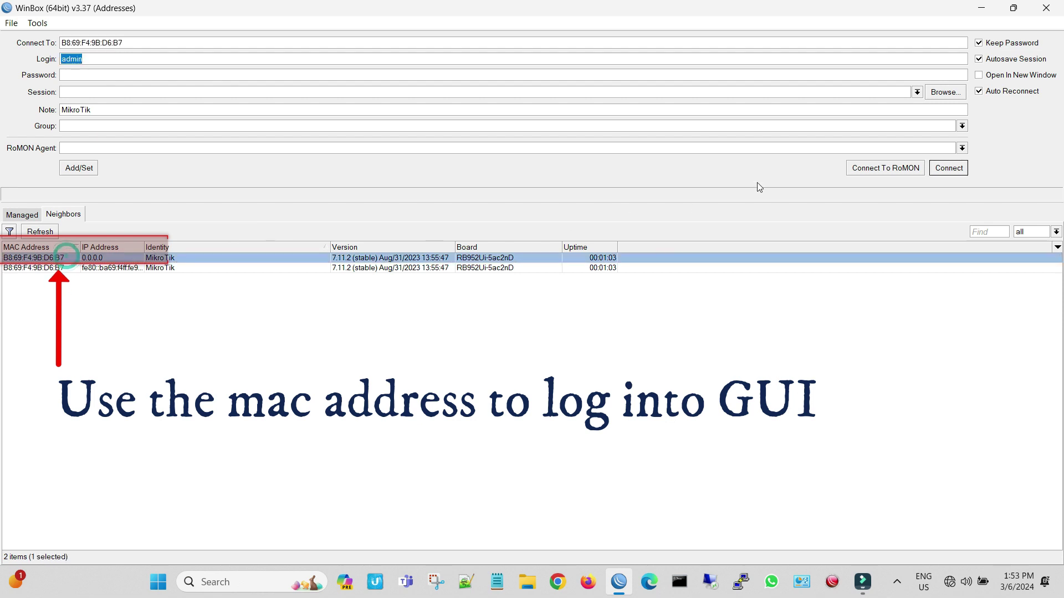
click(90, 61)
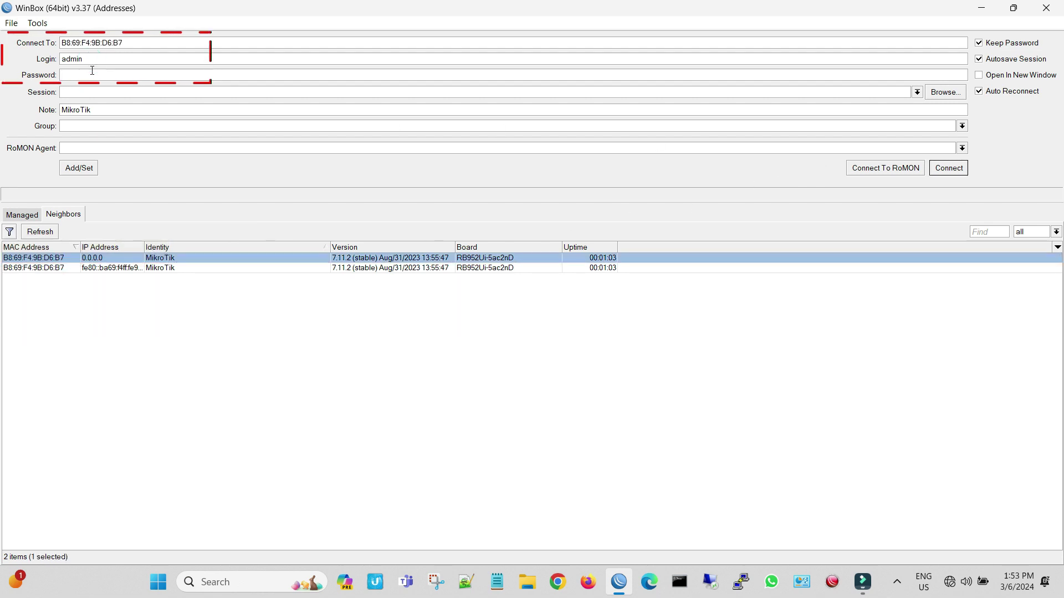
click(936, 172)
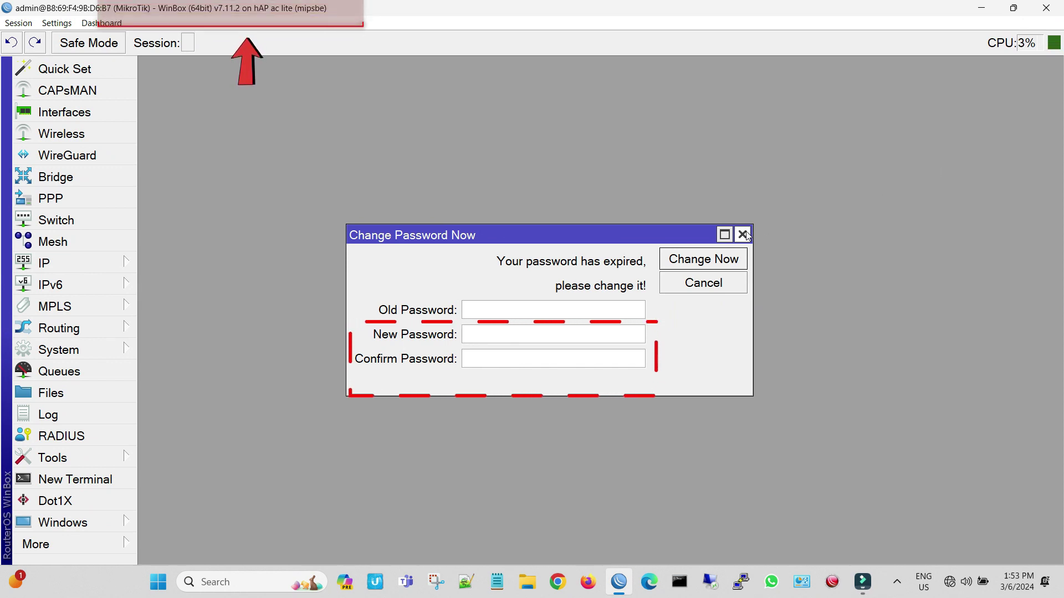
Enter and confirm a new router password to replace the expired one.
click(532, 331)
text(*****)
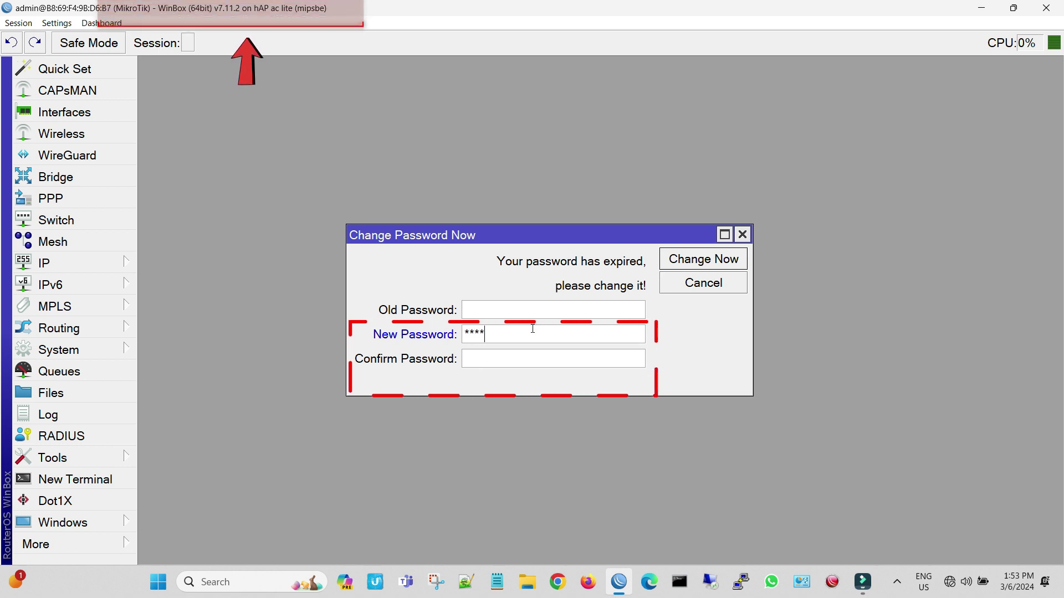
key(Tab)
text(*****)
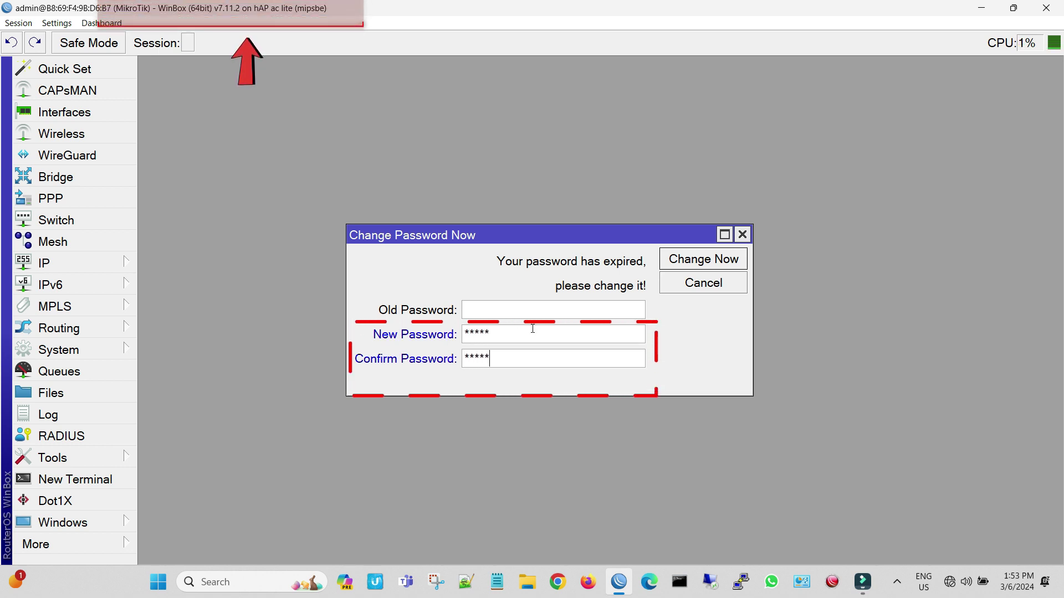
click(681, 268)
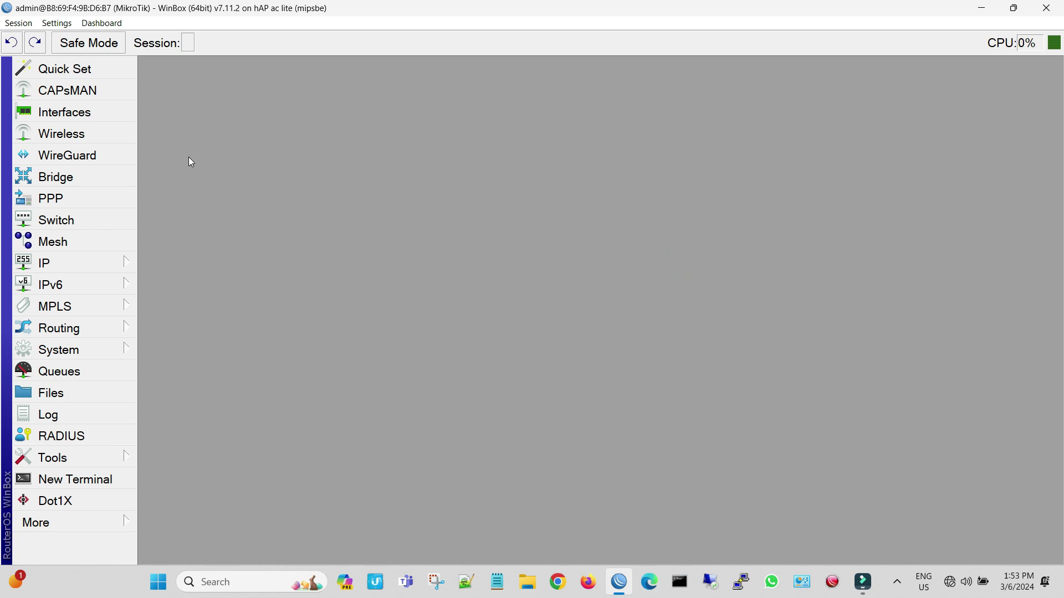
Open Quick Set and switch its mode to Home AP Dual.
click(86, 69)
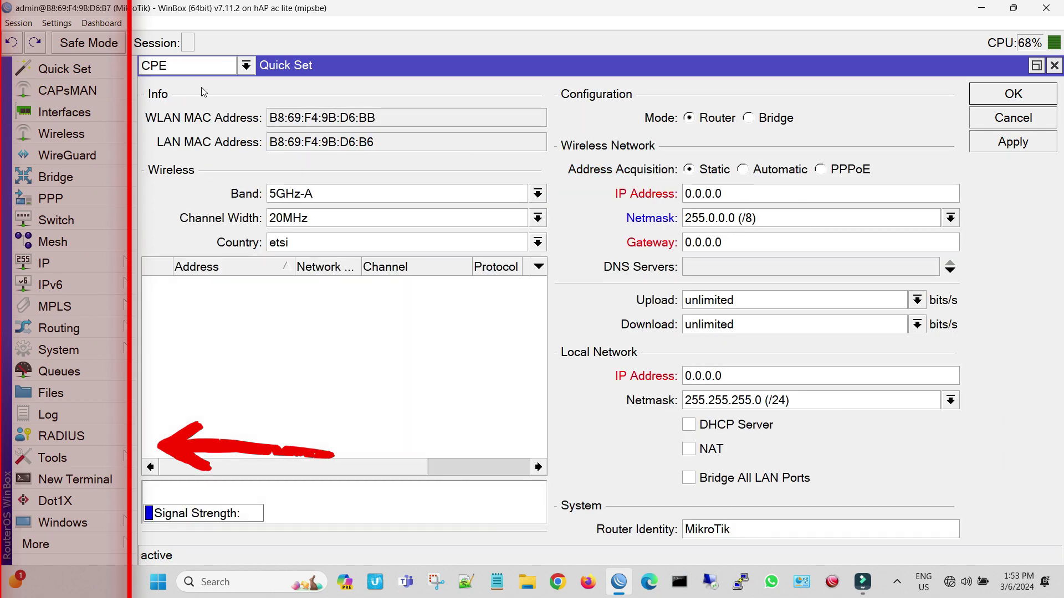
click(246, 66)
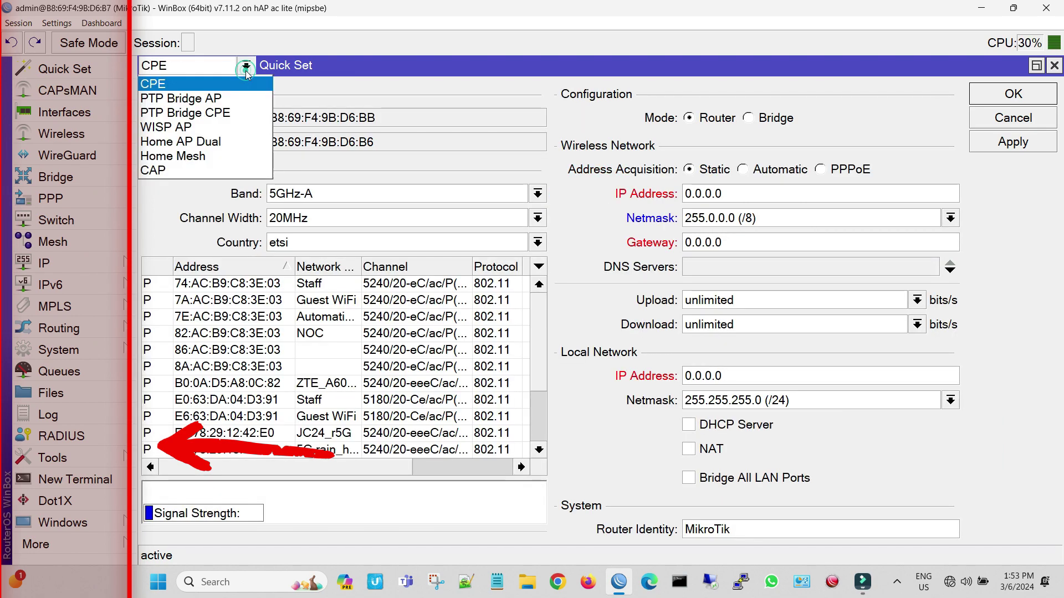
click(233, 142)
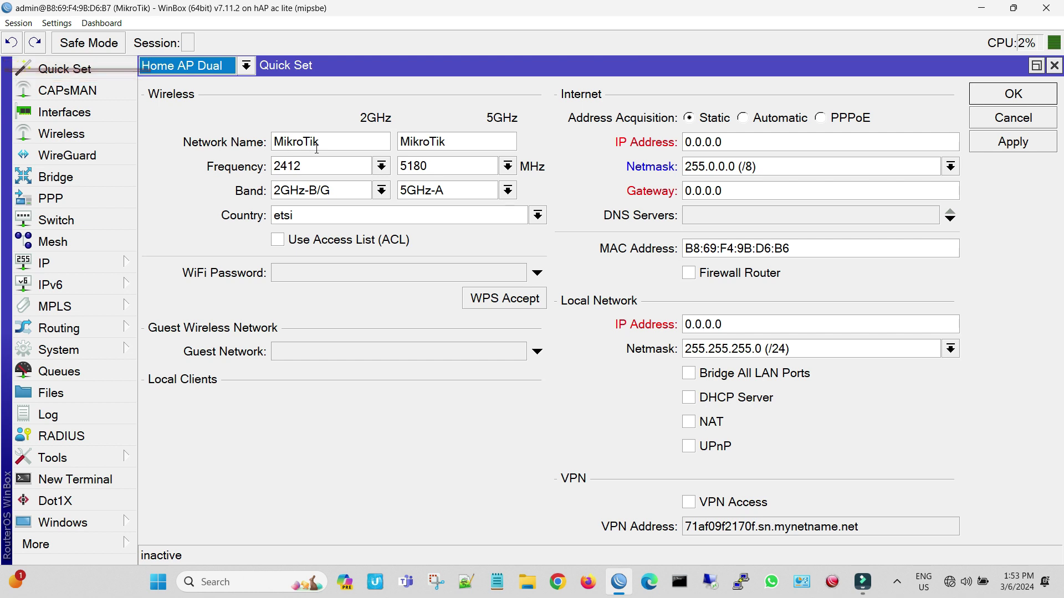
Rename the 2GHz network to Muffin WiFi with auto frequency and 2GHz-B/G/N band.
drag(318, 142, 284, 140)
double_click(339, 146)
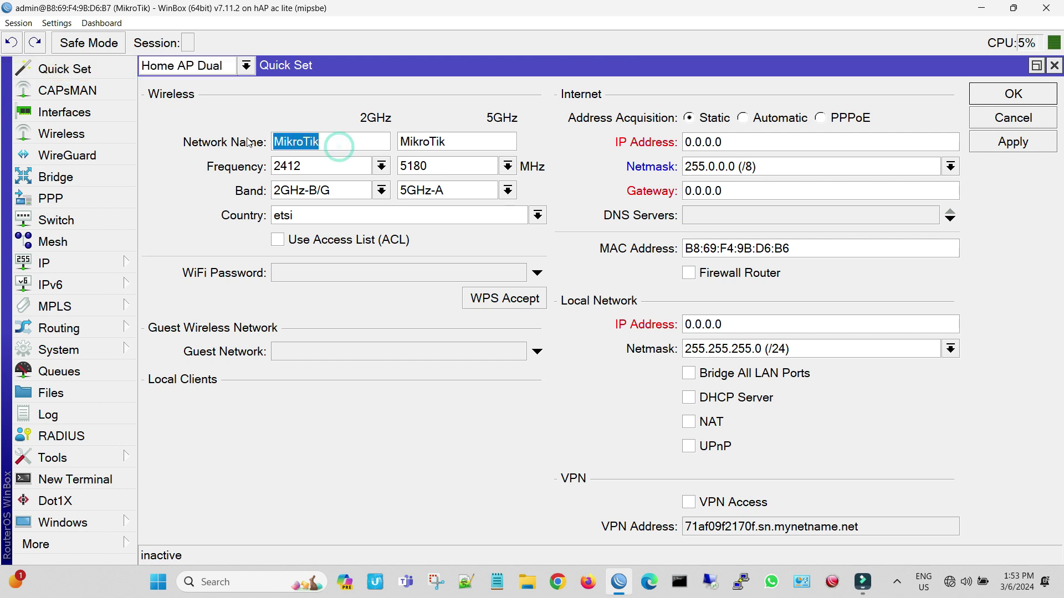
key(BackSpace)
text(Muffin WiFi)
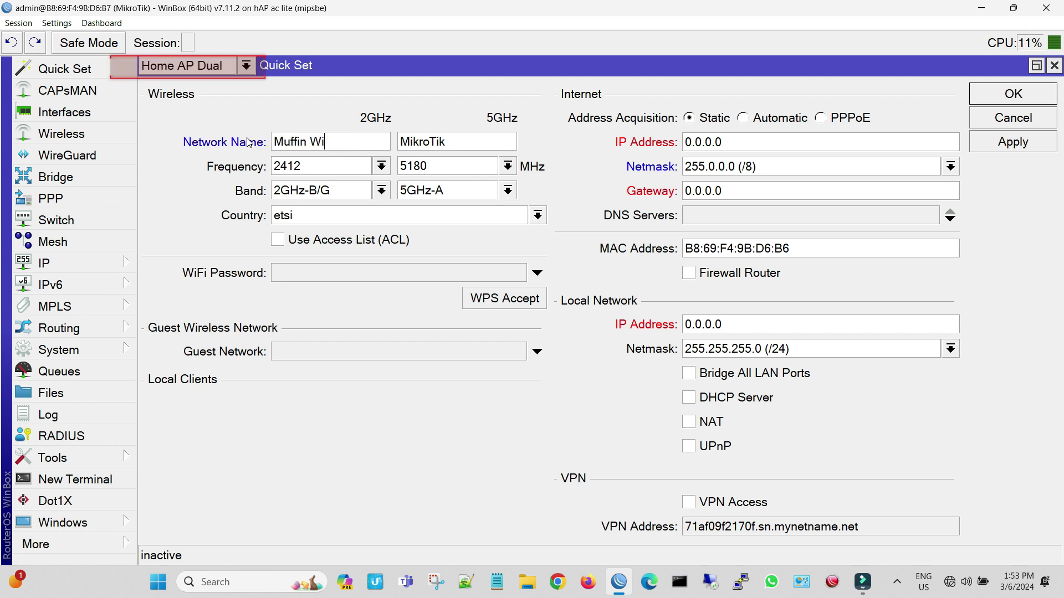
click(370, 167)
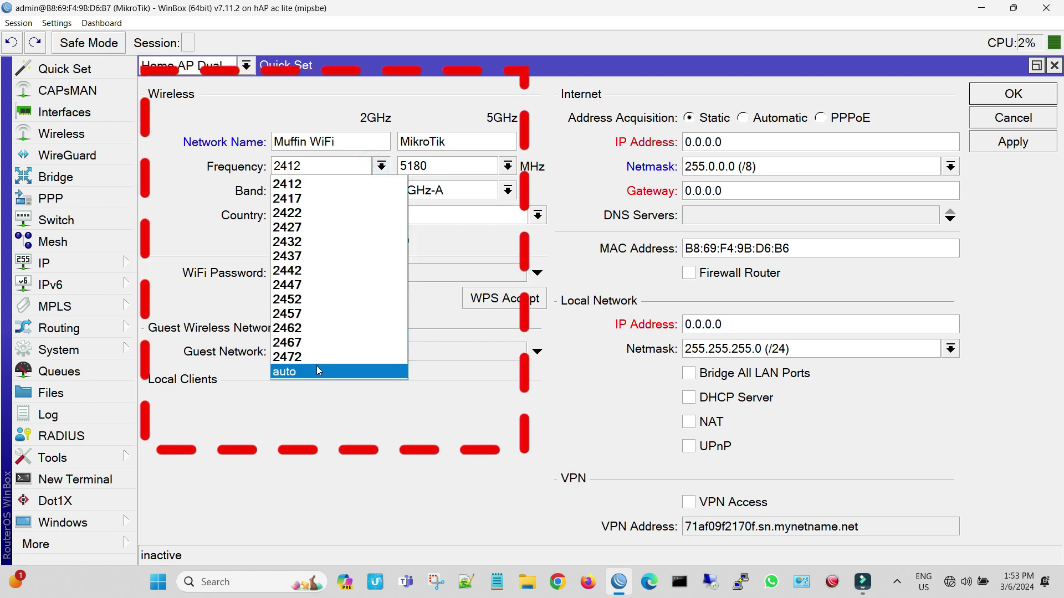
click(317, 367)
click(381, 190)
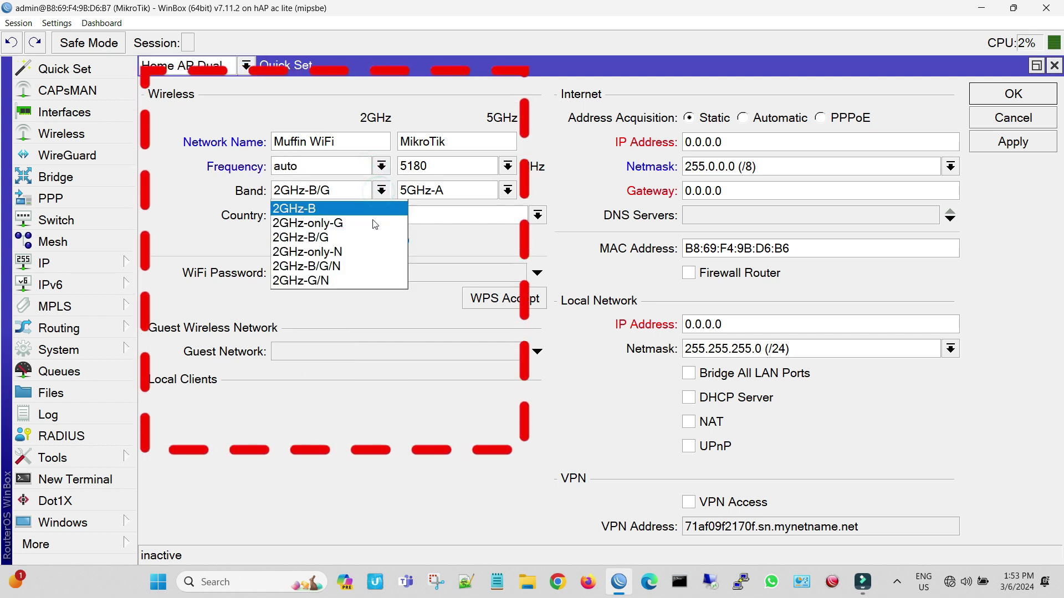
click(363, 265)
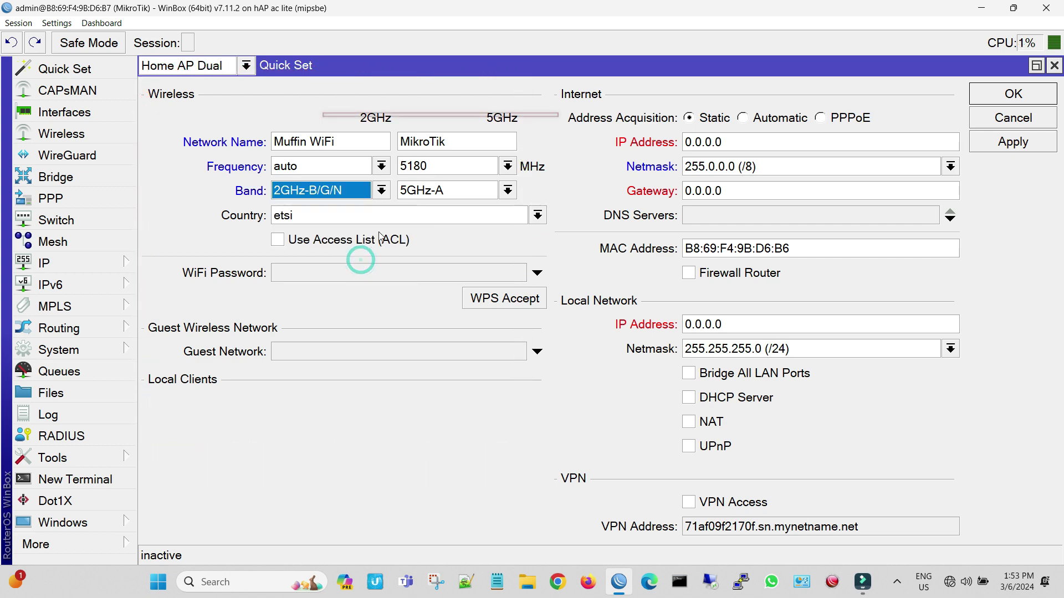
Set the wireless country to south africa and enter the WiFi password.
click(493, 219)
text(sri lanka)
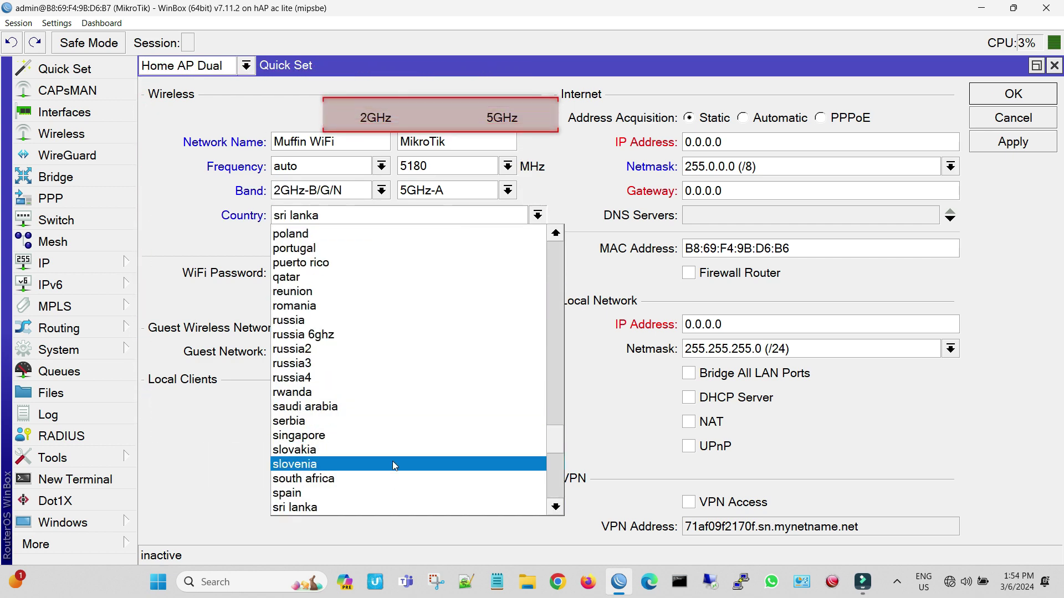
key(Return)
key(Up)
key(Up)
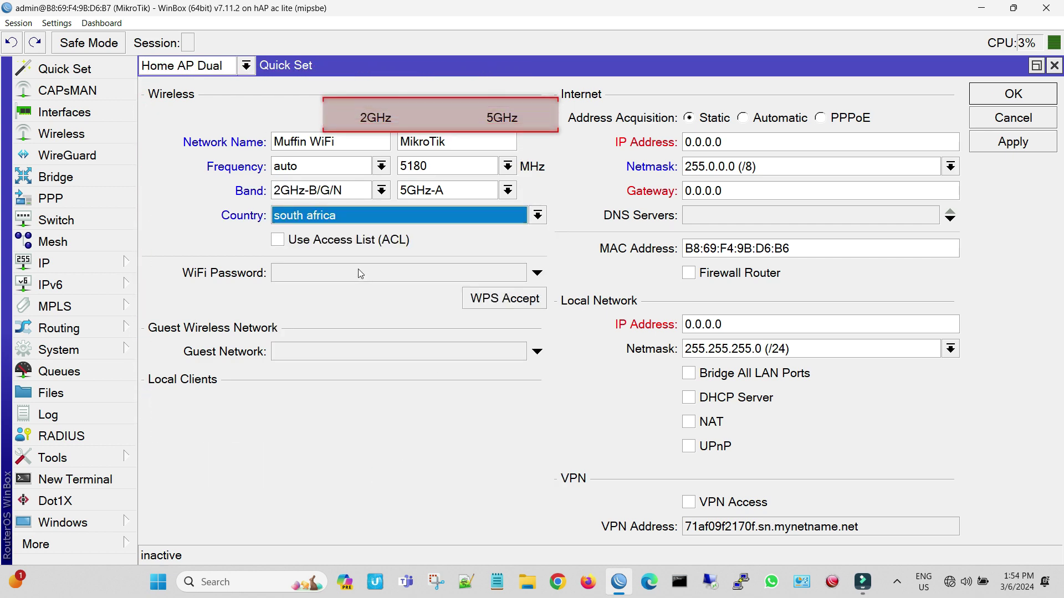
click(360, 274)
text(****)
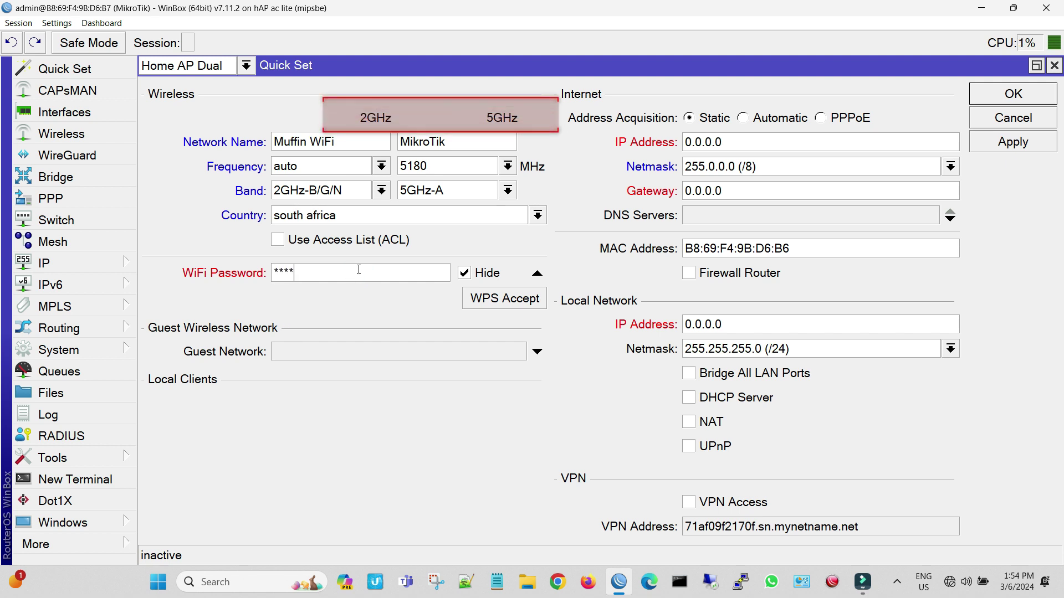
text(*****)
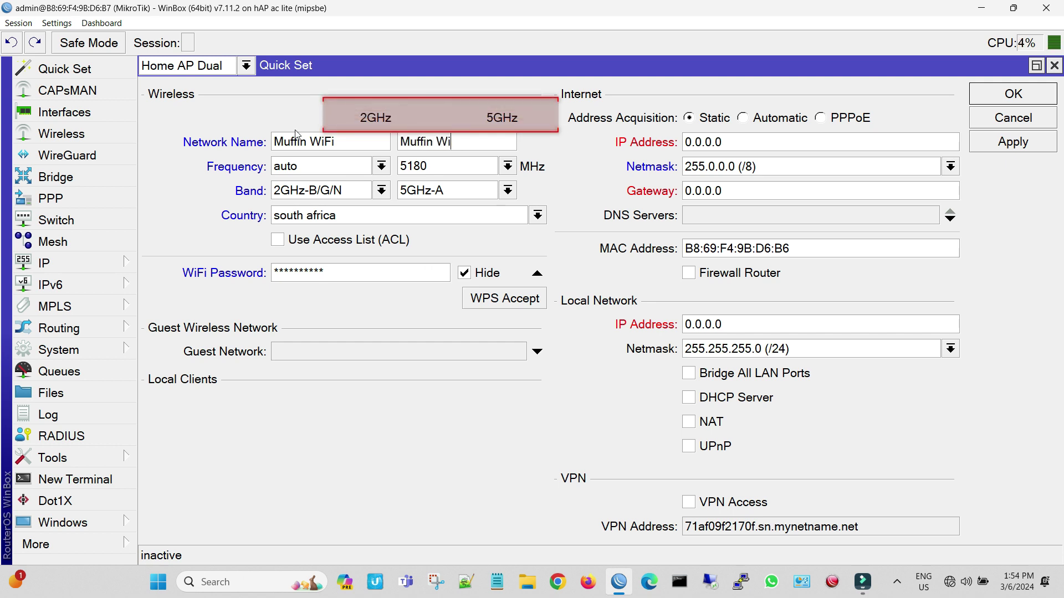
Name the 5GHz network Muffin WiFi 5GHz with auto frequency and 5GHz-A/N/AC band.
text(5GHz)
click(507, 166)
scroll(480, 444, down, 15)
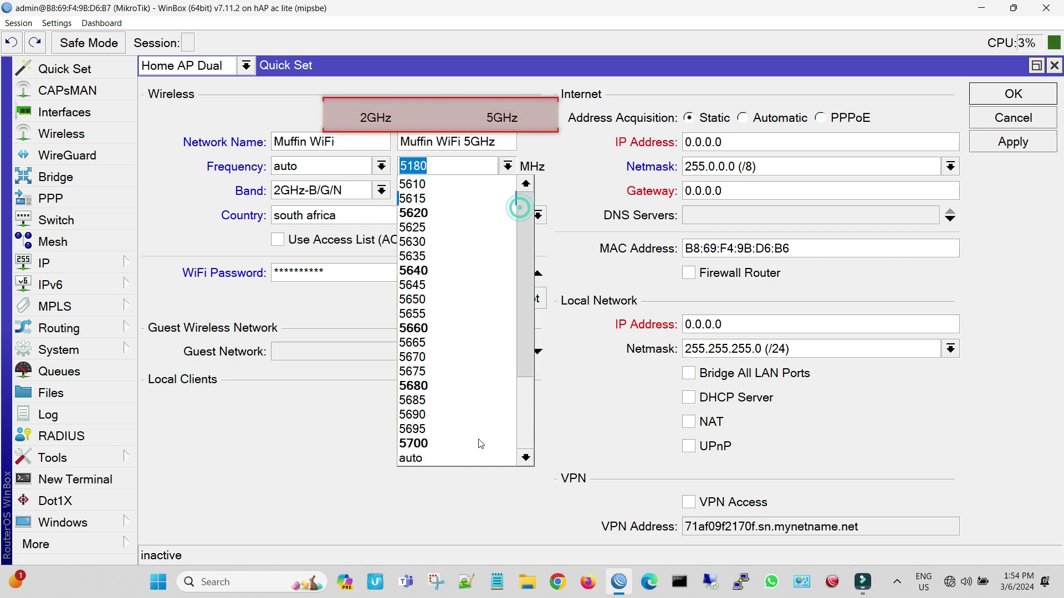
click(435, 458)
click(507, 190)
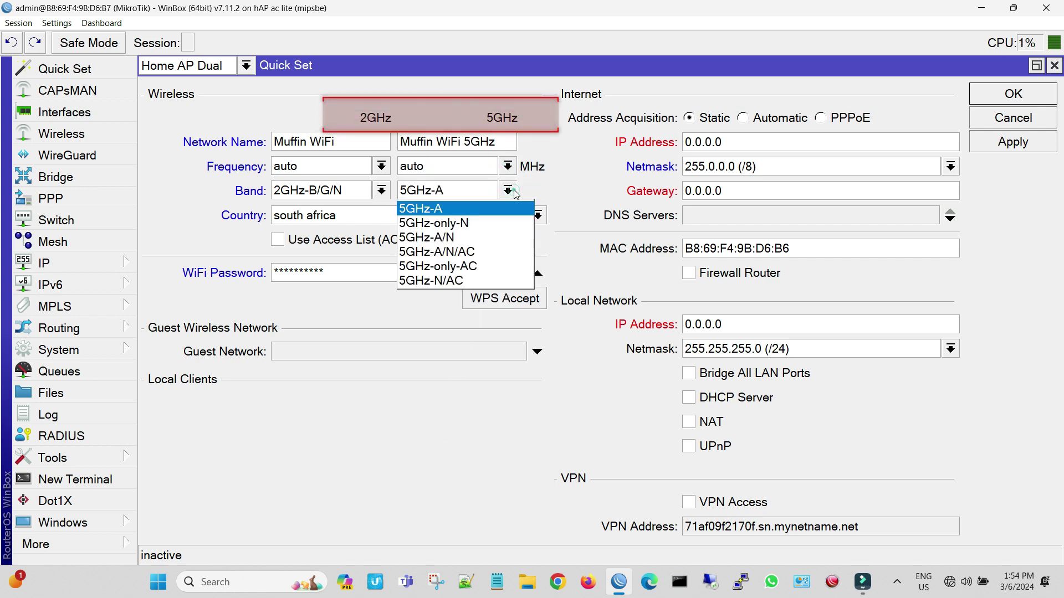
click(503, 252)
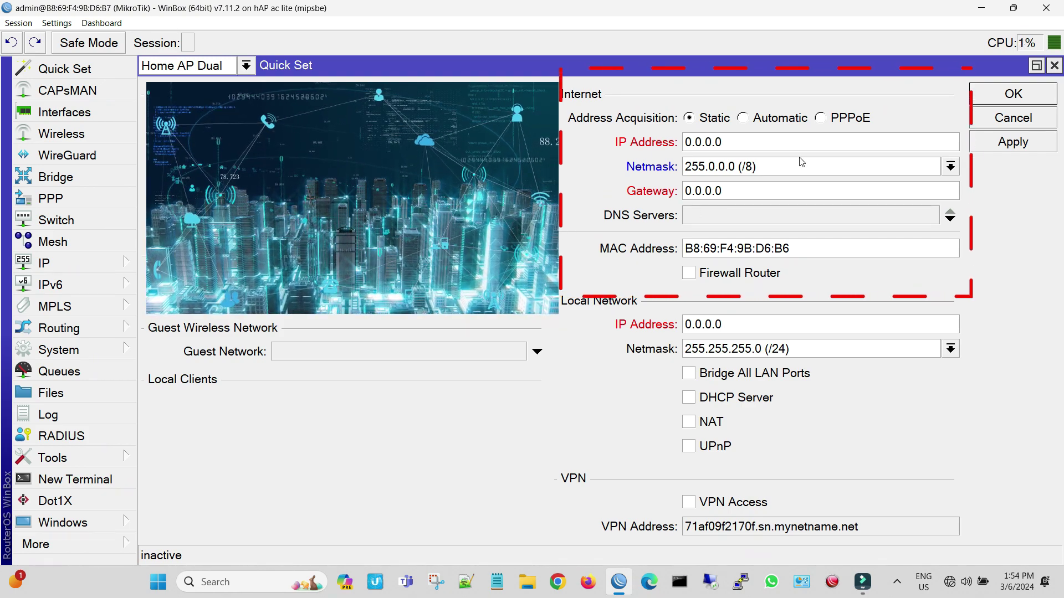
Switch internet address acquisition to PPPoE and enter the ISP's PPPoE username and password.
click(820, 119)
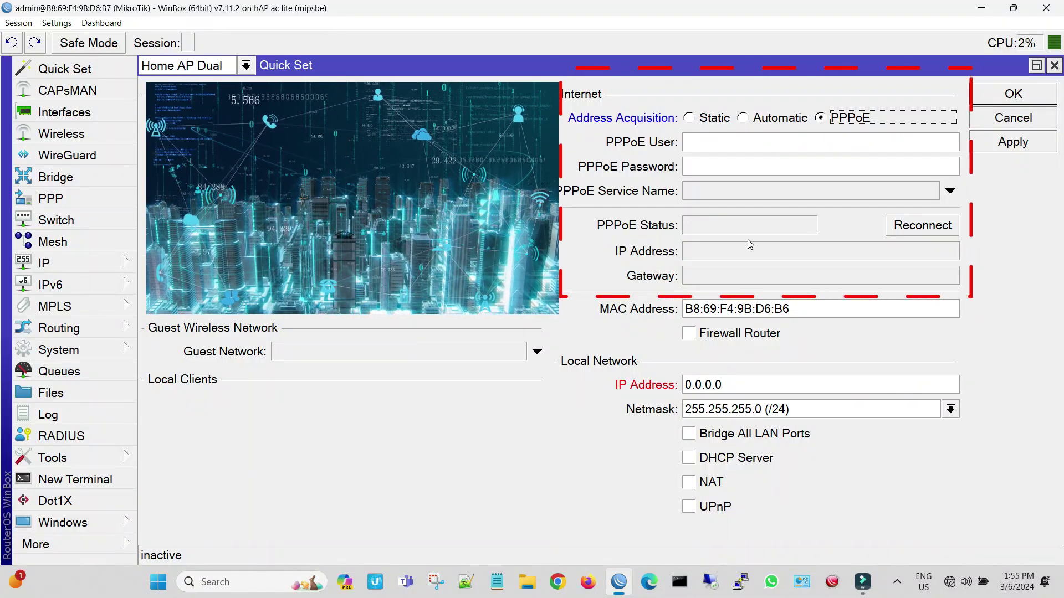
click(725, 145)
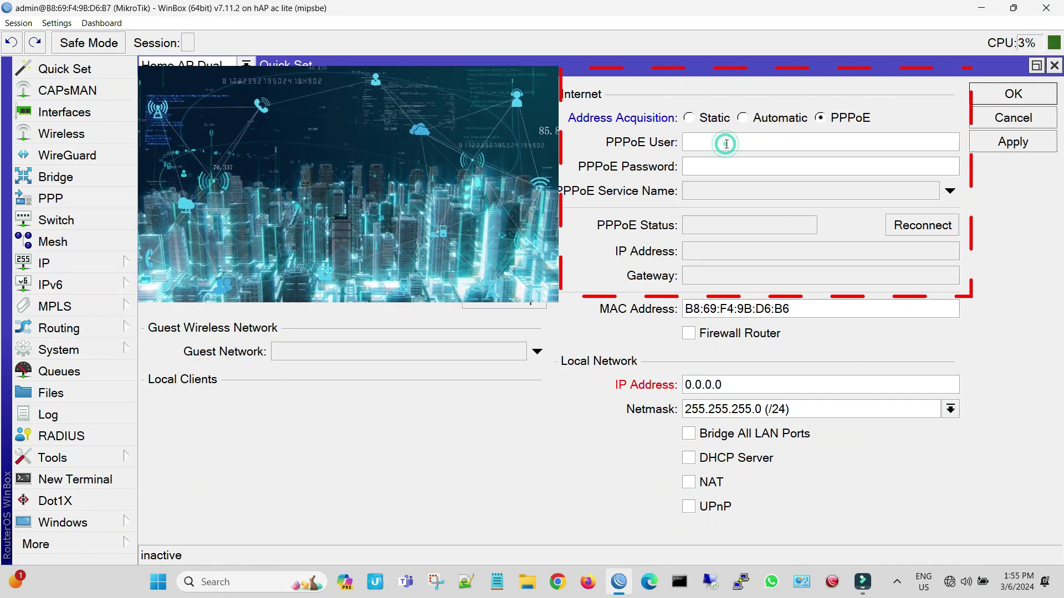
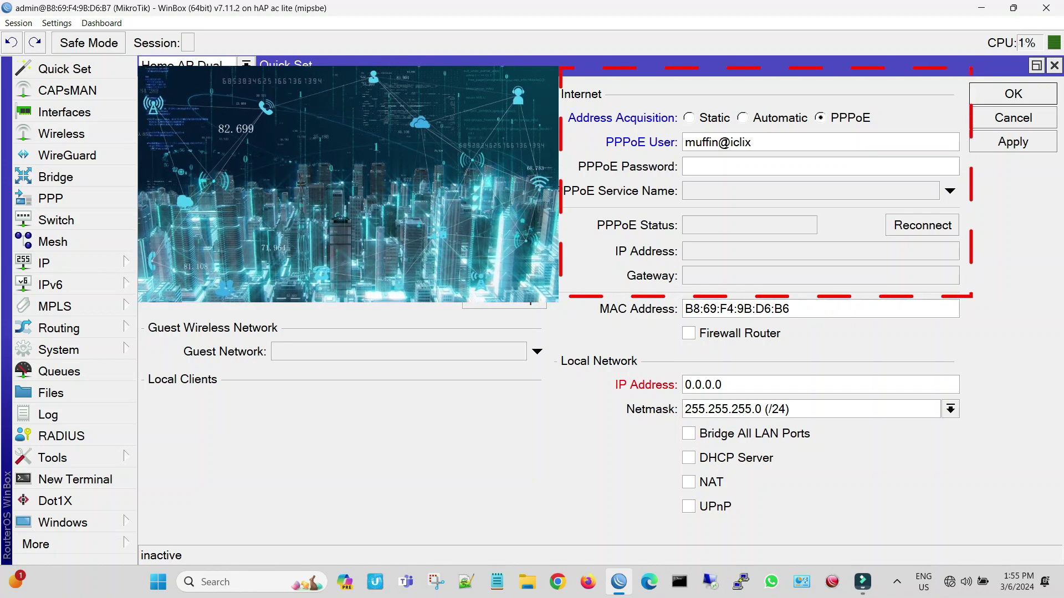
click(748, 172)
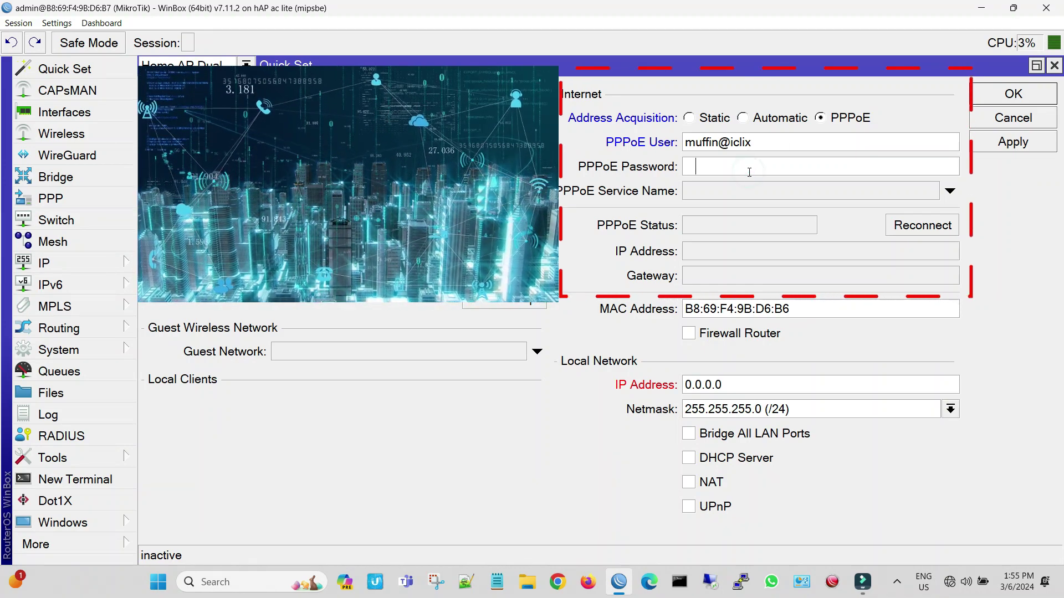
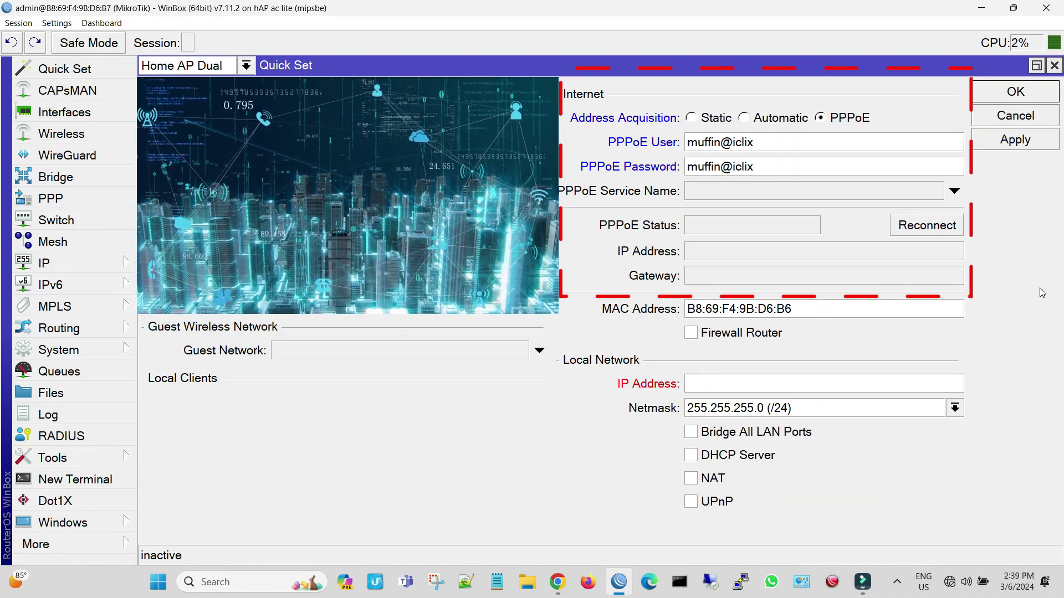
click(694, 382)
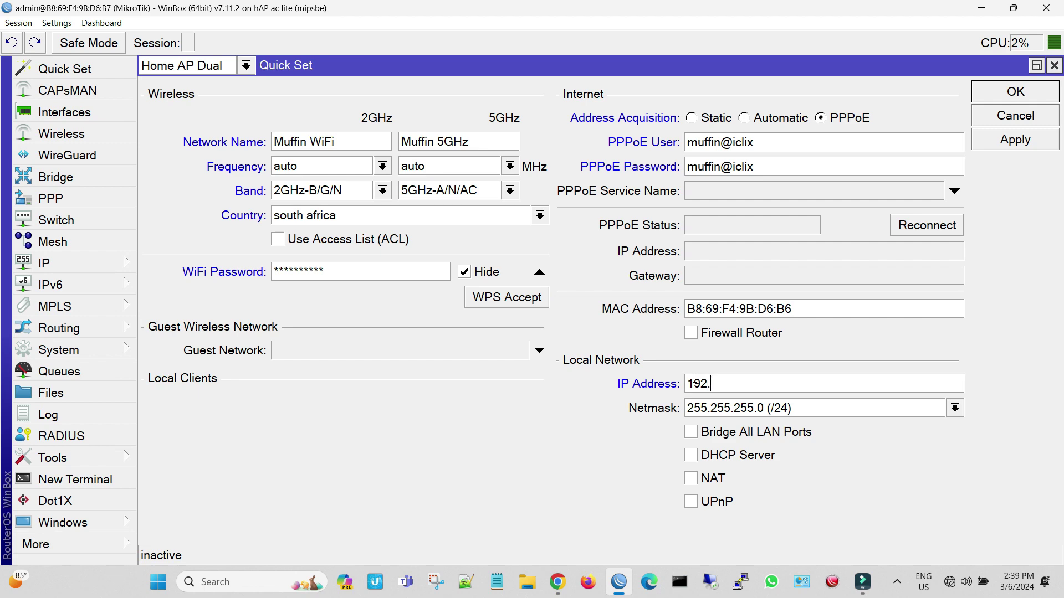
Set LAN IP 192.168.0.2, bridge LAN ports, enable DHCP for 192.168.0.3–192.168.0.254, and apply.
text(192.168.0.2)
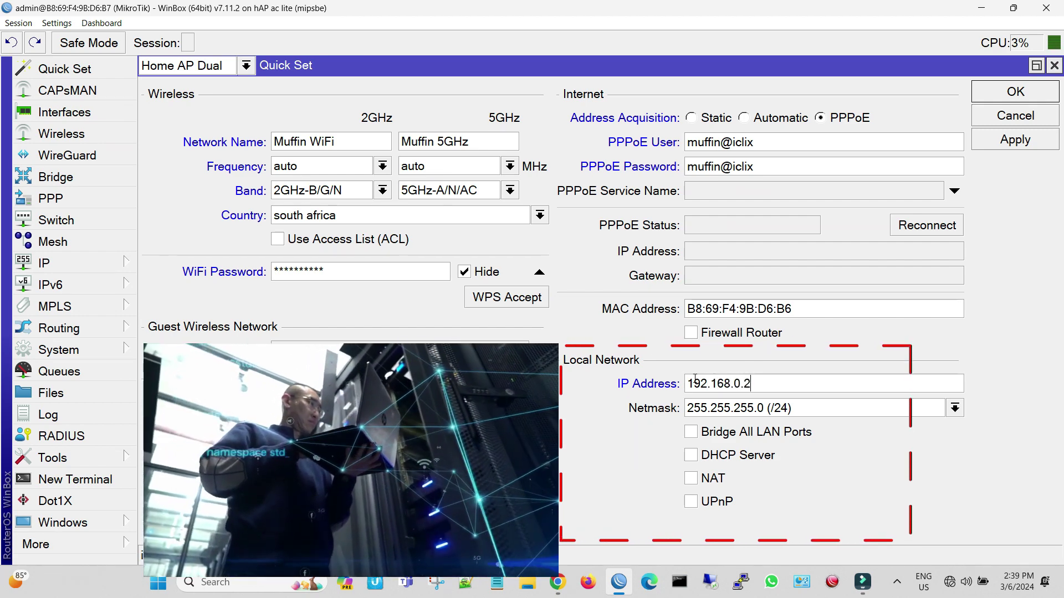
click(691, 434)
click(692, 457)
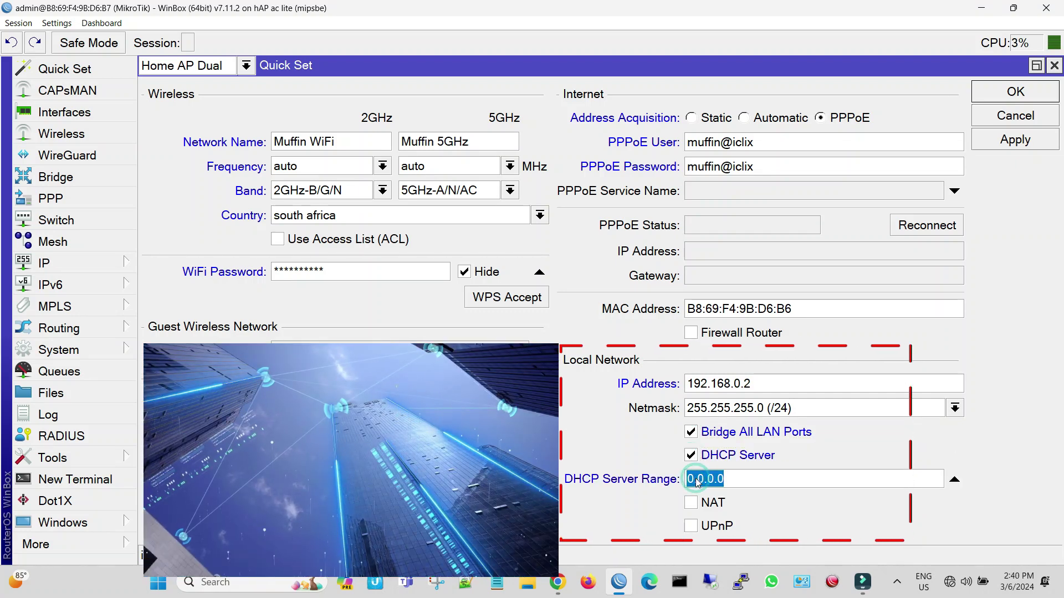
text(192.168)
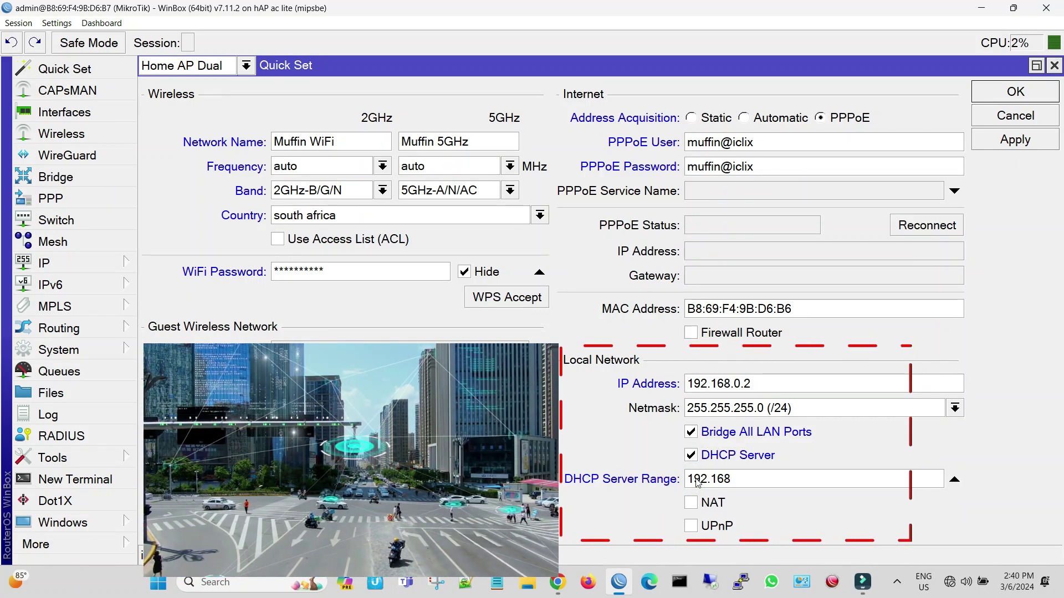
text(.0.3-192.168.0.254)
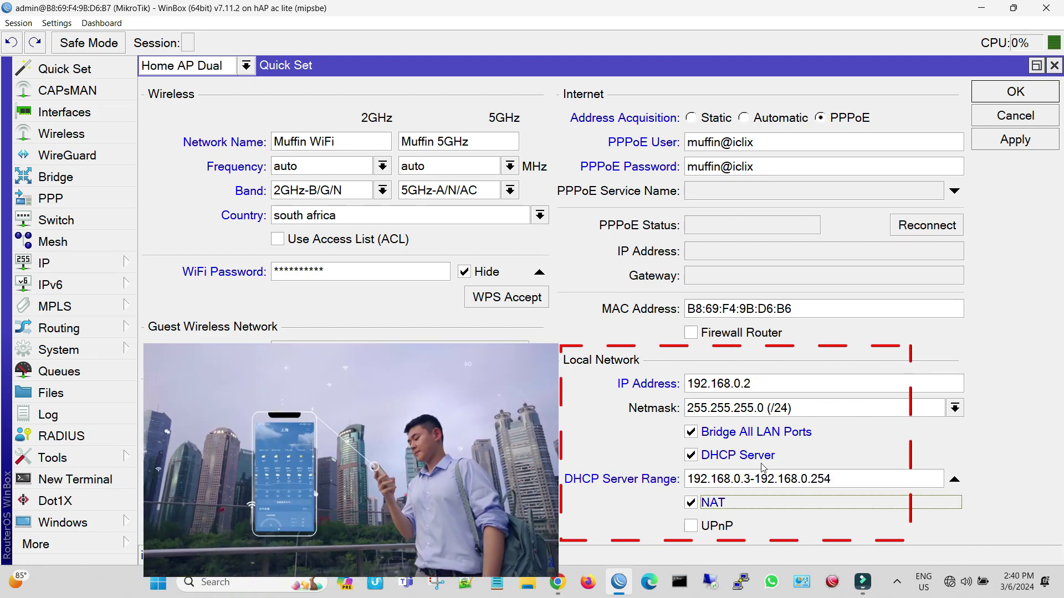
click(1031, 143)
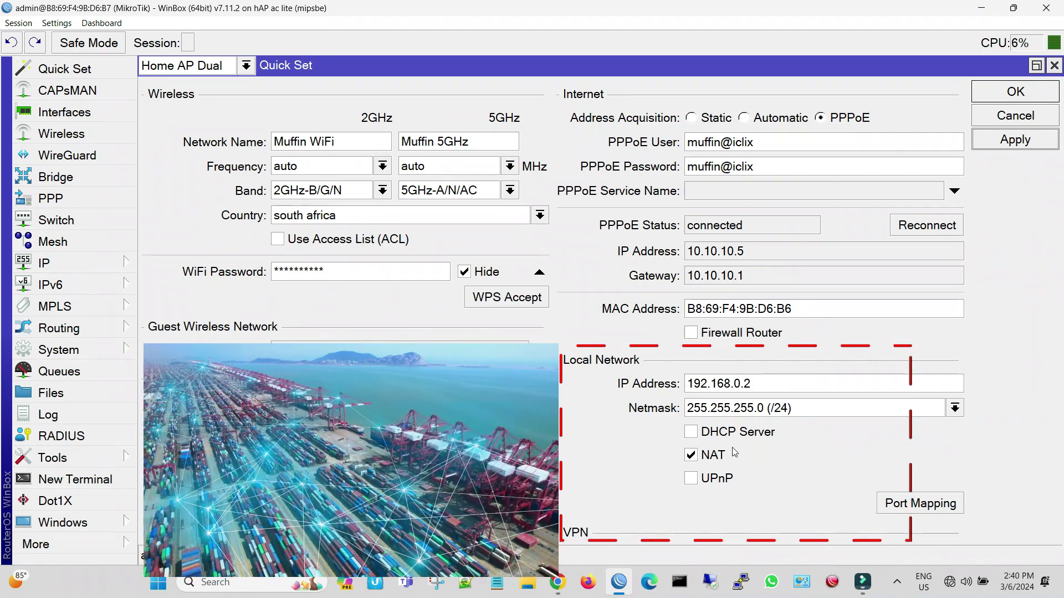
Re-enable the DHCP server and apply the Quick Set changes again.
click(693, 434)
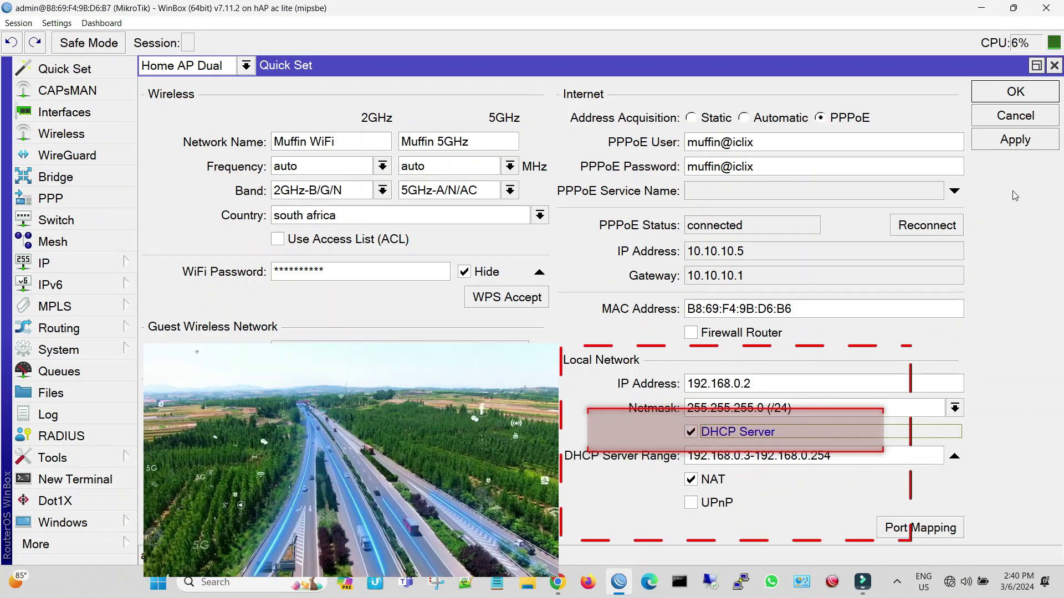
click(1017, 143)
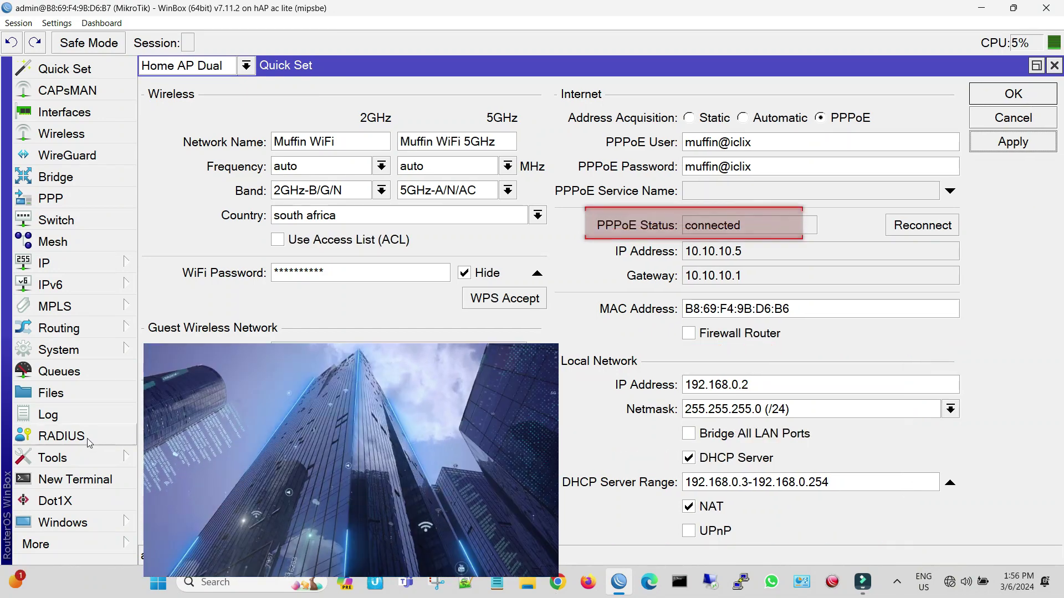
click(86, 457)
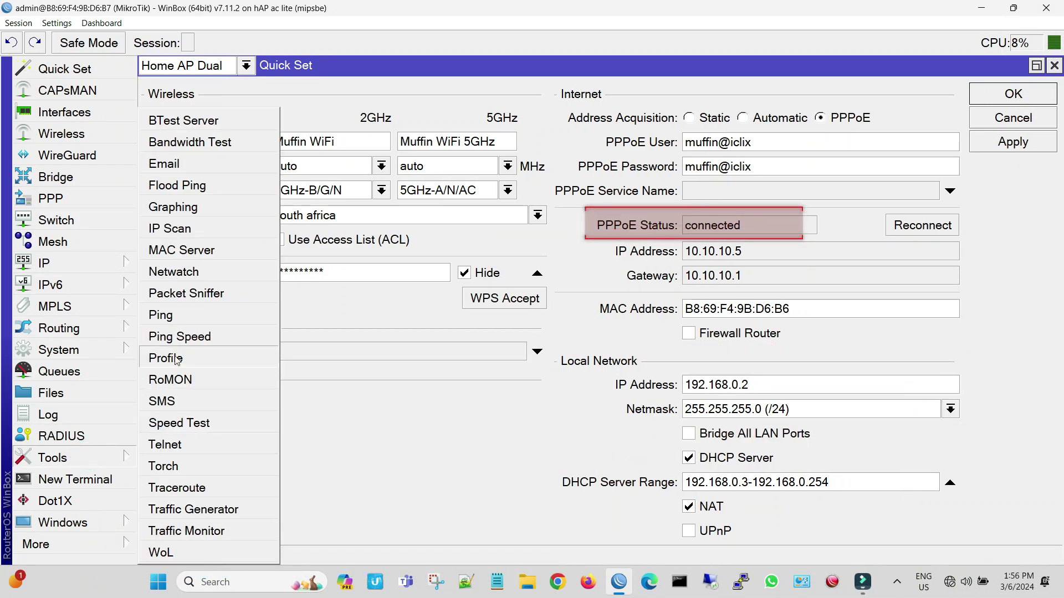
Ping 8.8.8.8 until replies arrive, then close the Ping and Quick Set windows.
click(176, 315)
text(8.8)
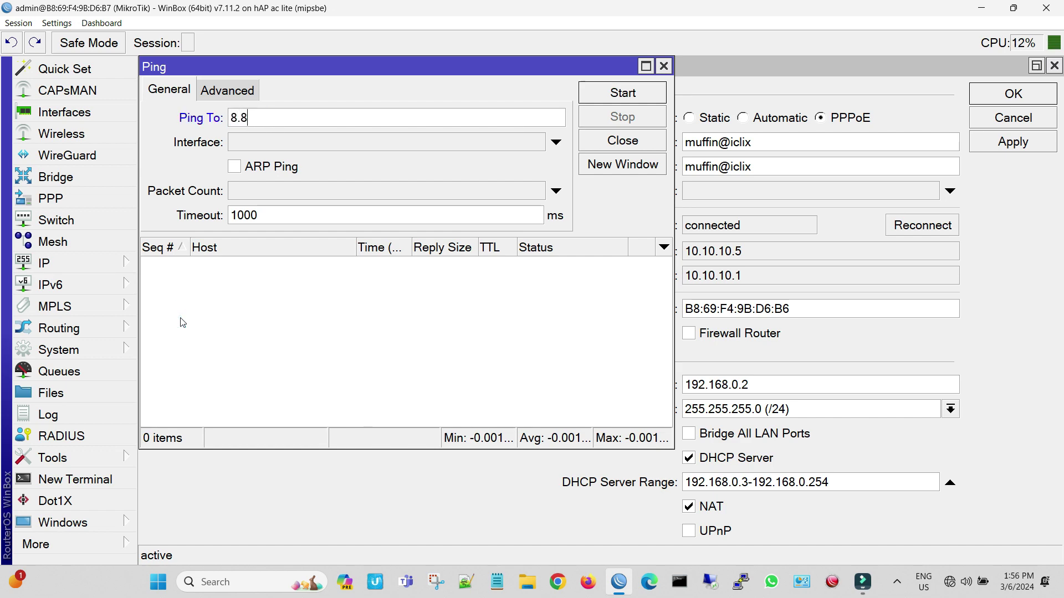
text(.8.8)
key(Return)
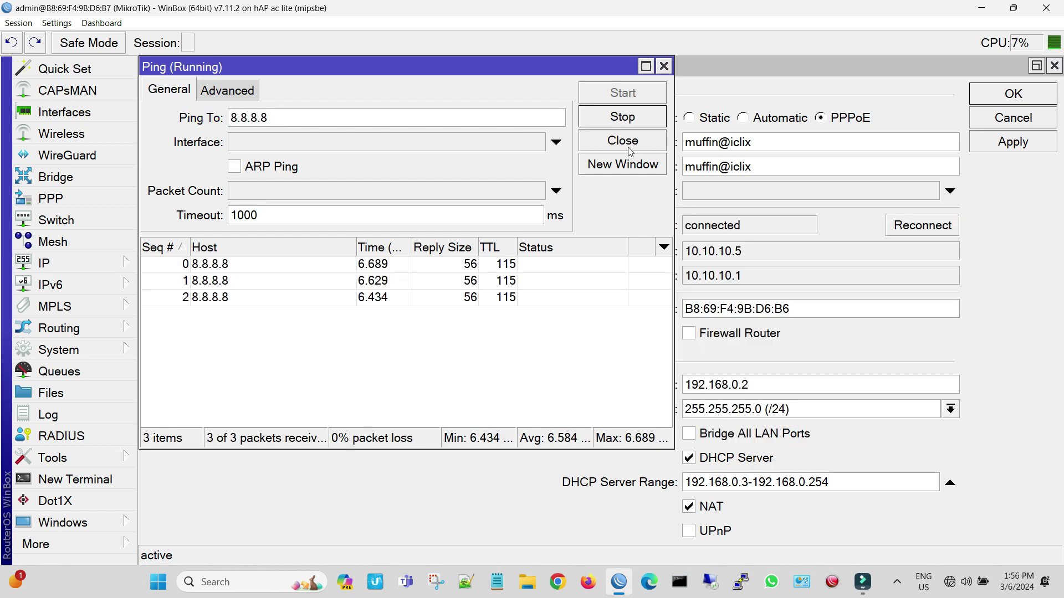
click(639, 120)
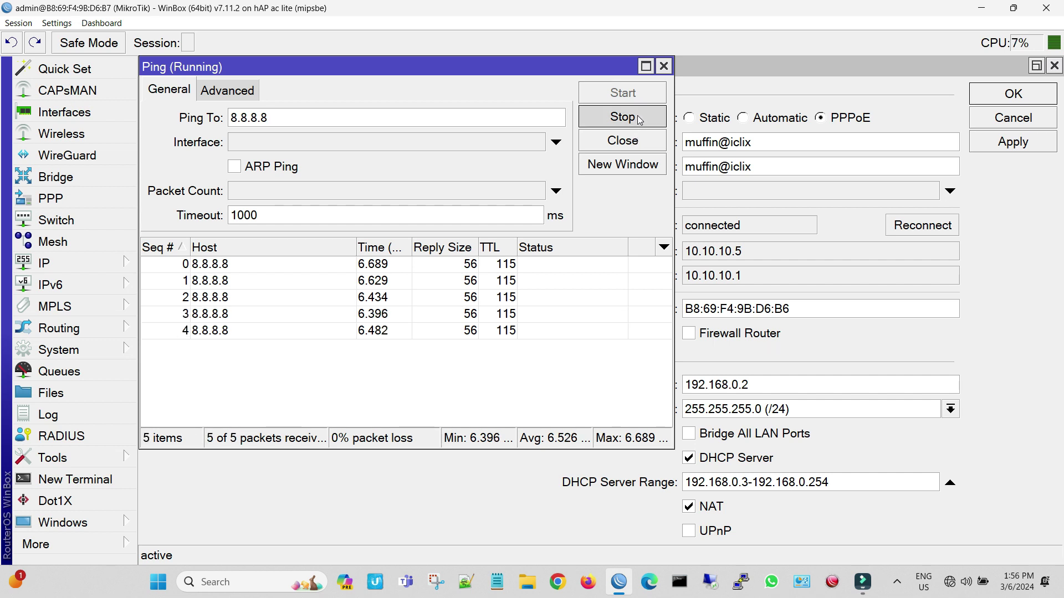
click(664, 66)
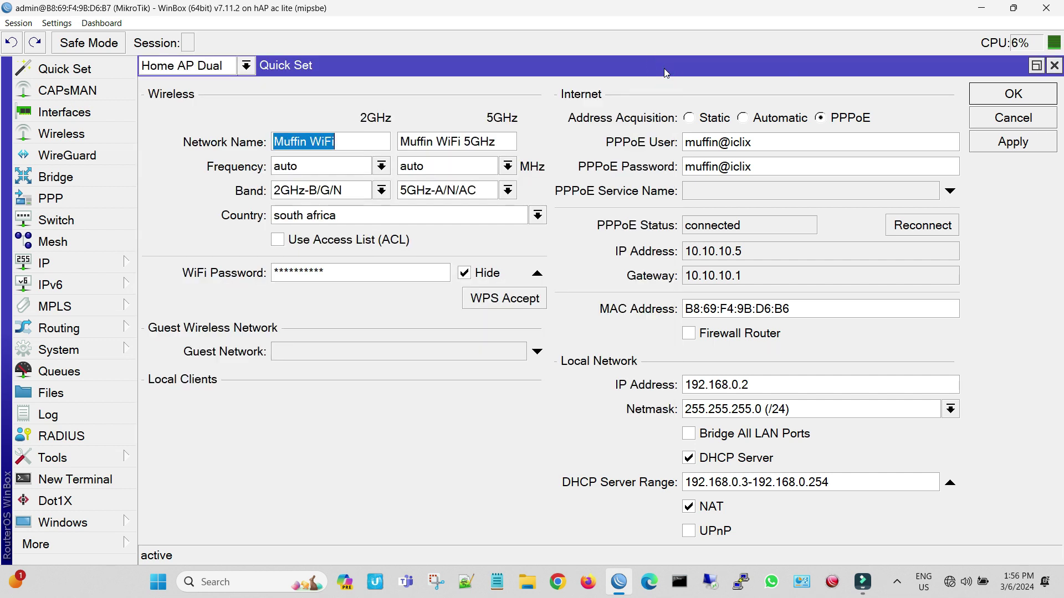
click(1054, 66)
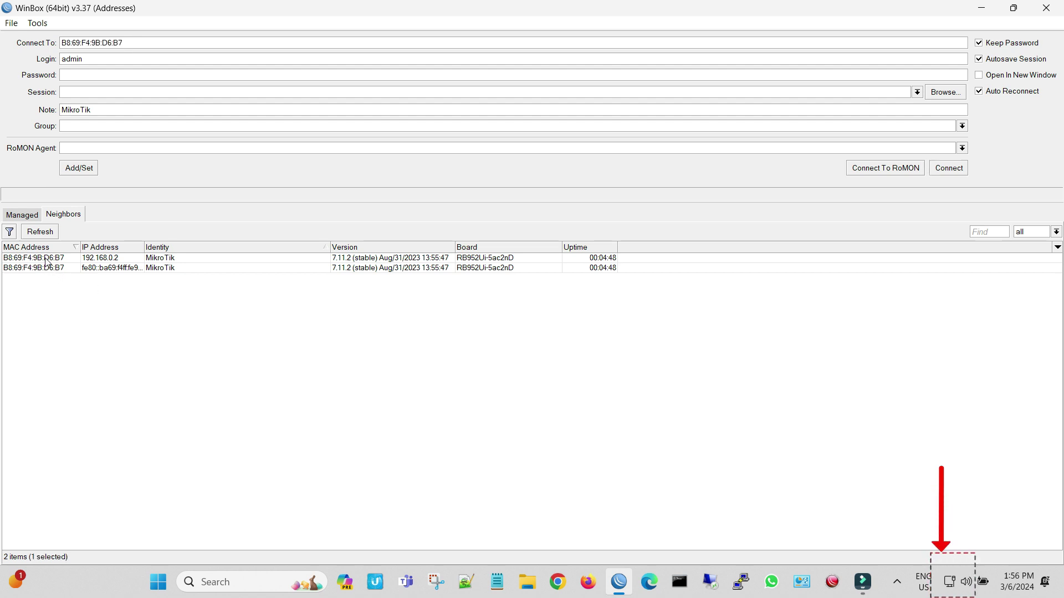
Connect to the hAP ac lite router from the Neighbors list using its login password.
click(49, 259)
click(80, 73)
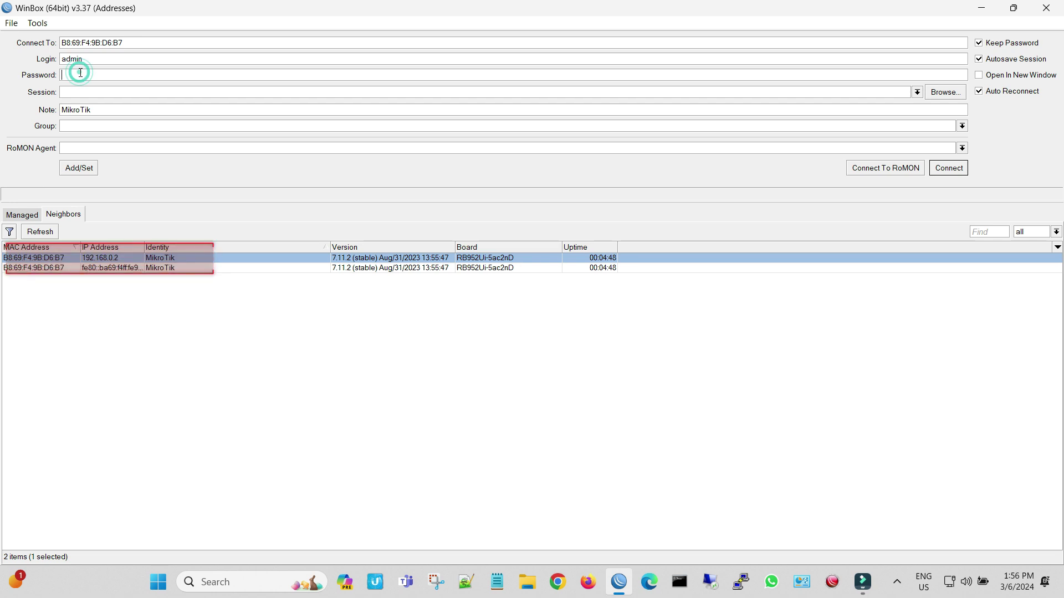
text(**)
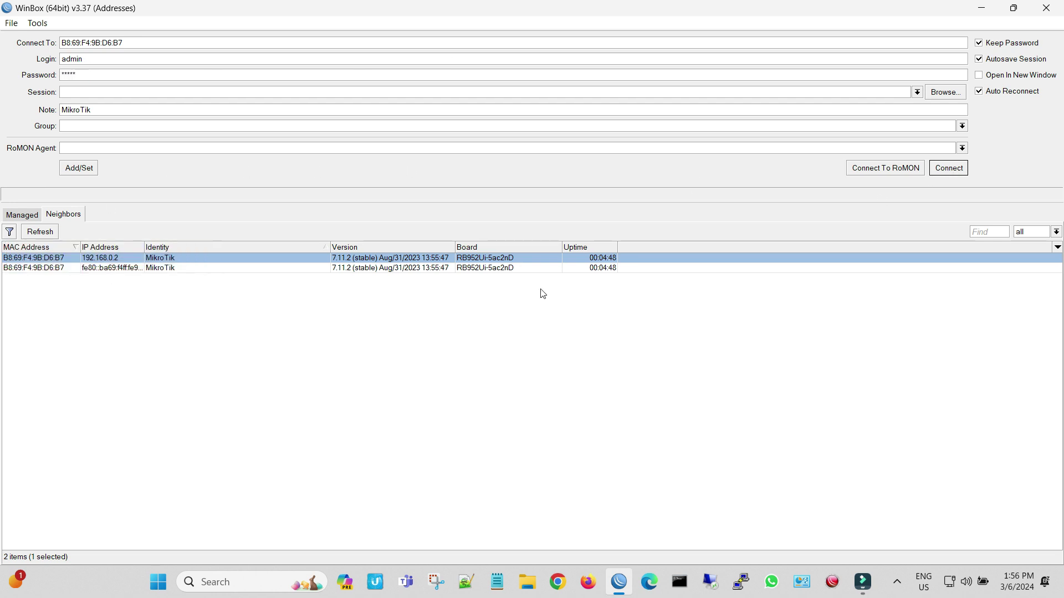
click(959, 176)
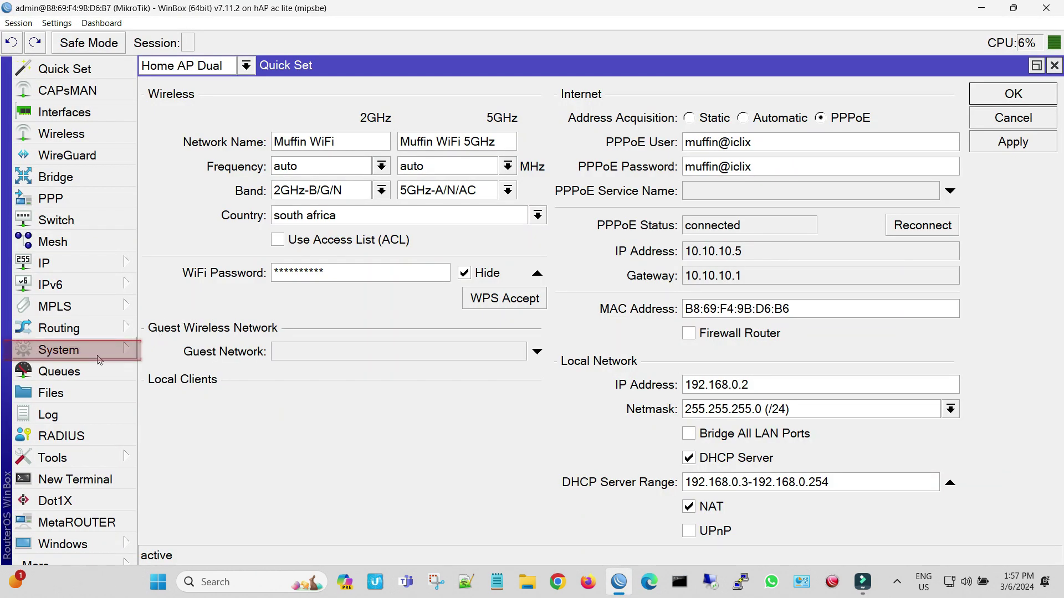
Create a new router user in the full group and give it a password.
click(98, 357)
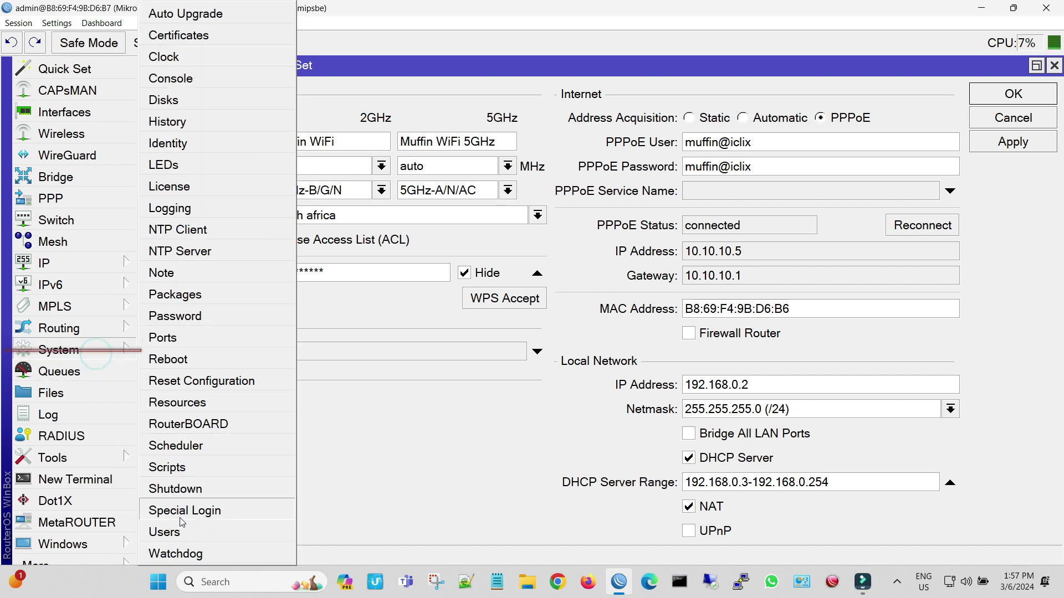
click(188, 533)
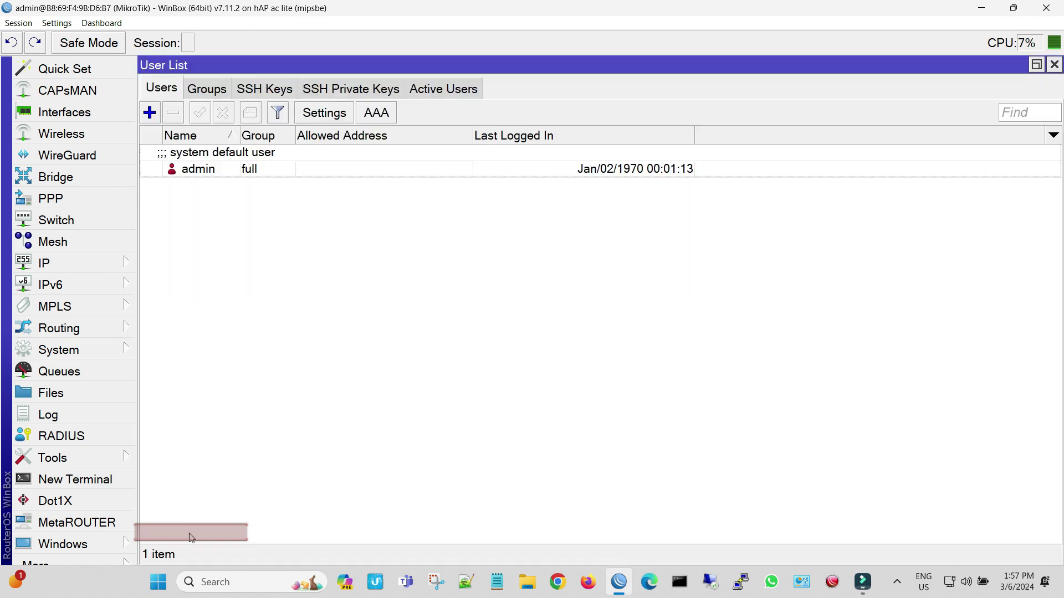
click(150, 112)
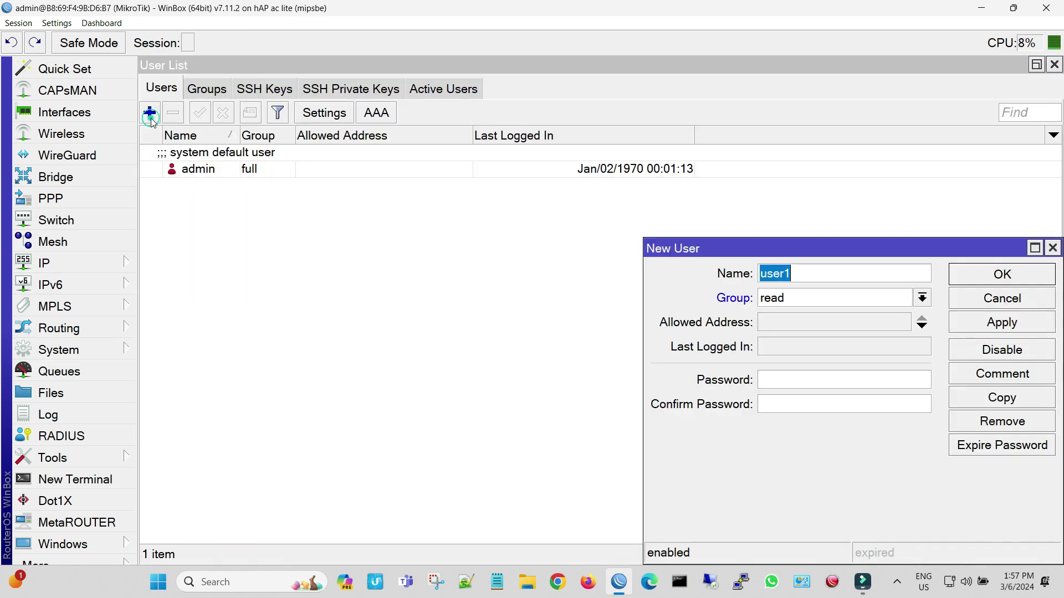
drag(711, 255, 690, 255)
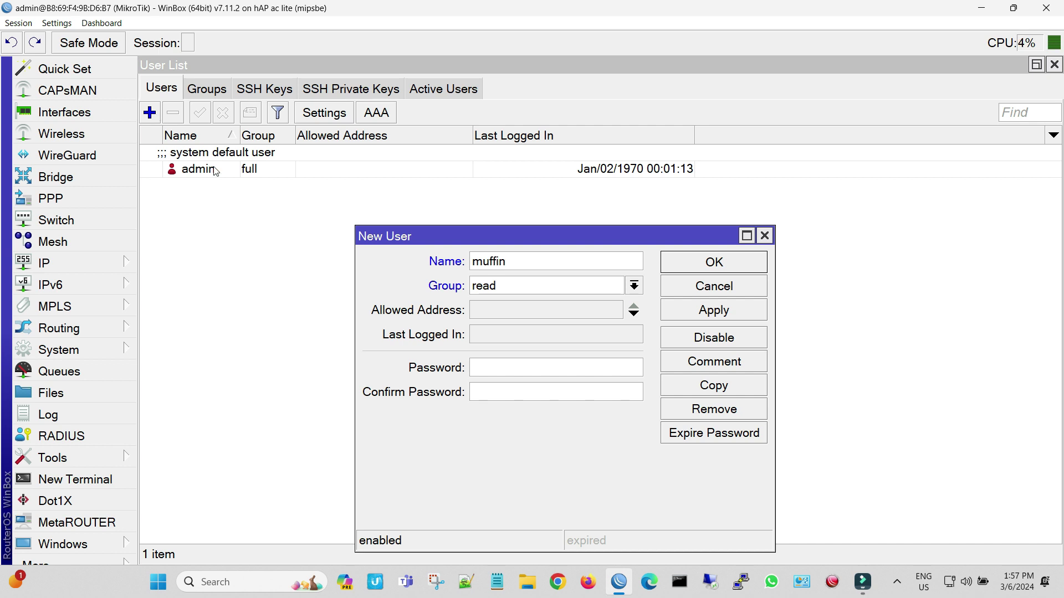
click(535, 286)
click(534, 300)
click(519, 361)
text(***)
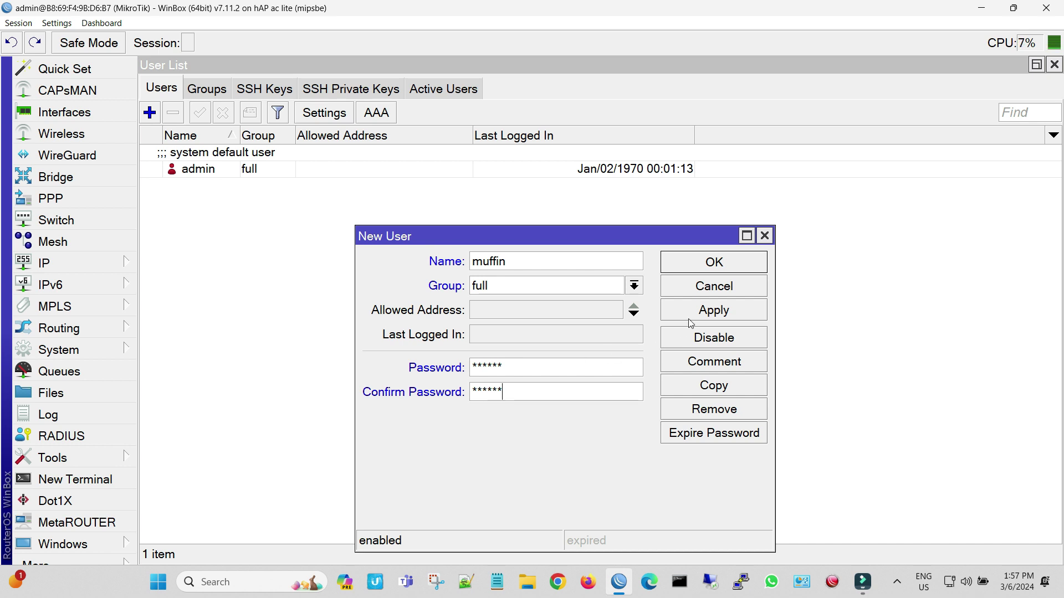
Save the new user, then close the User List and Quick Set windows.
click(690, 320)
click(714, 262)
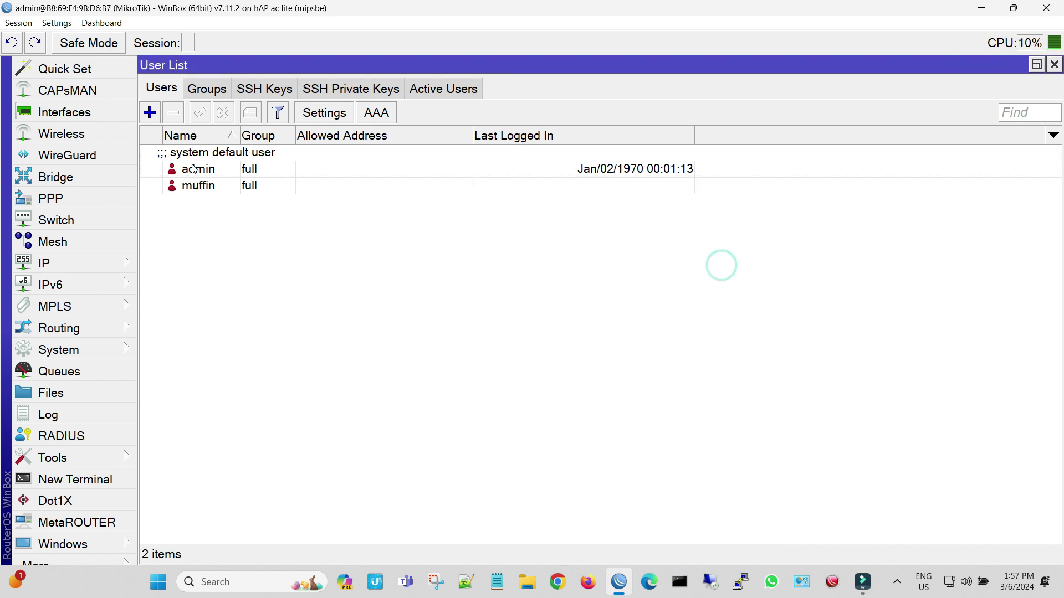
click(1054, 65)
click(1054, 65)
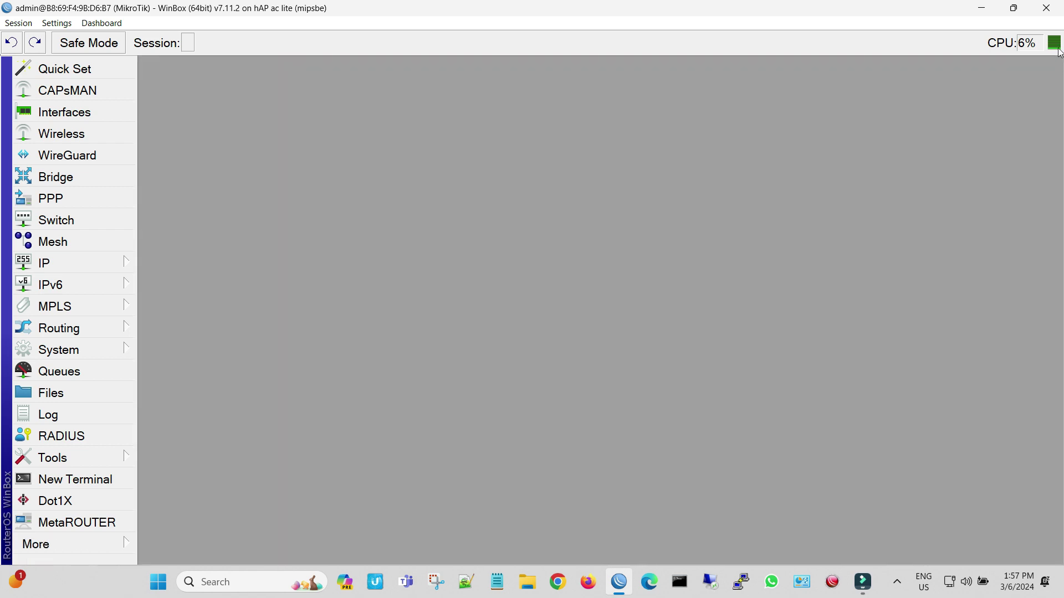
Reconnect WinBox to the router, logging in with the new user's name and password.
click(1046, 8)
click(619, 581)
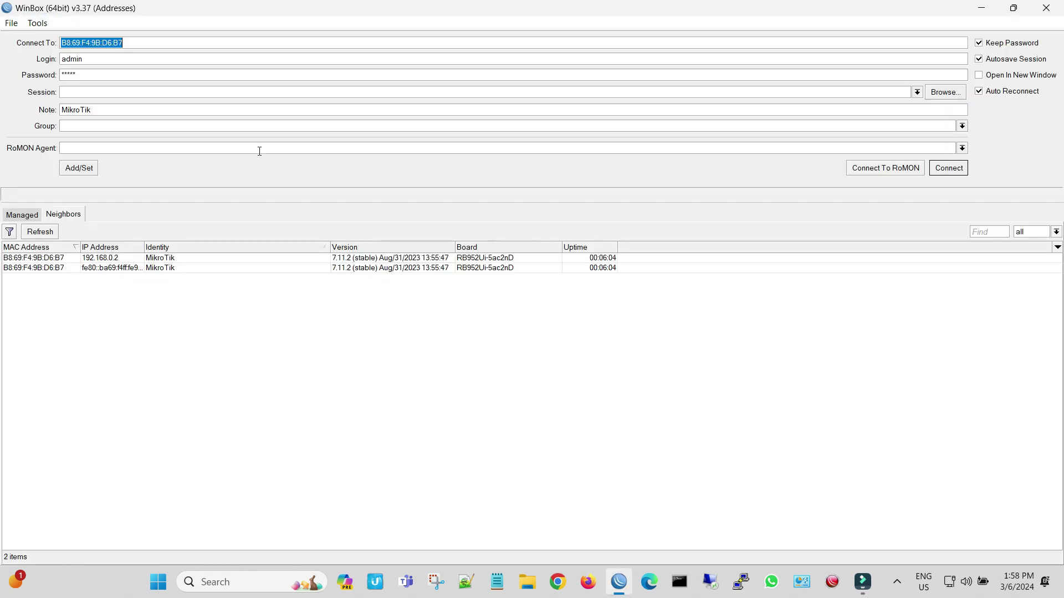
click(46, 260)
click(116, 59)
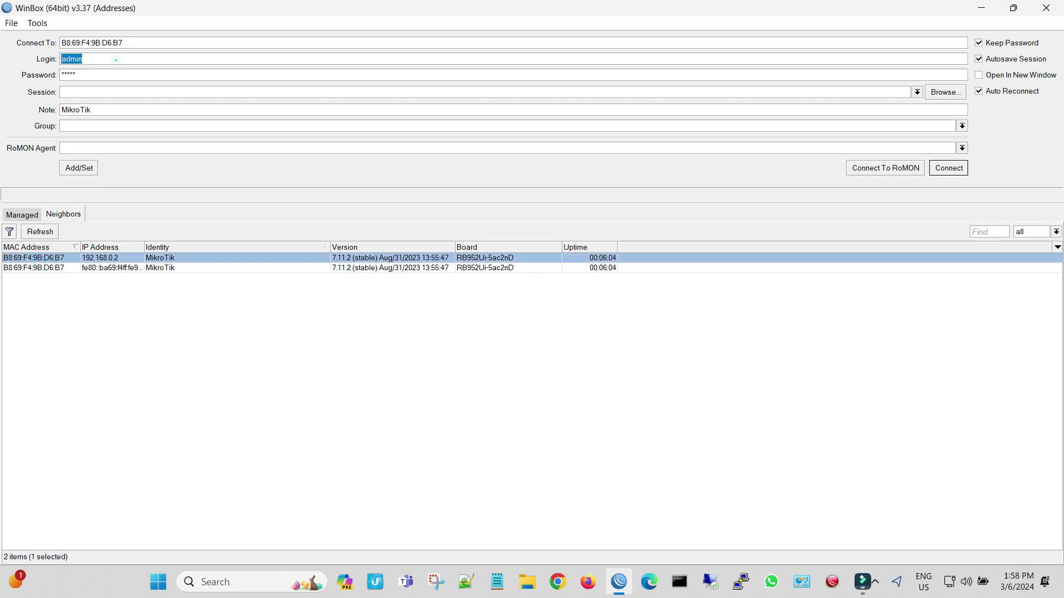
text(muffin)
key(Tab)
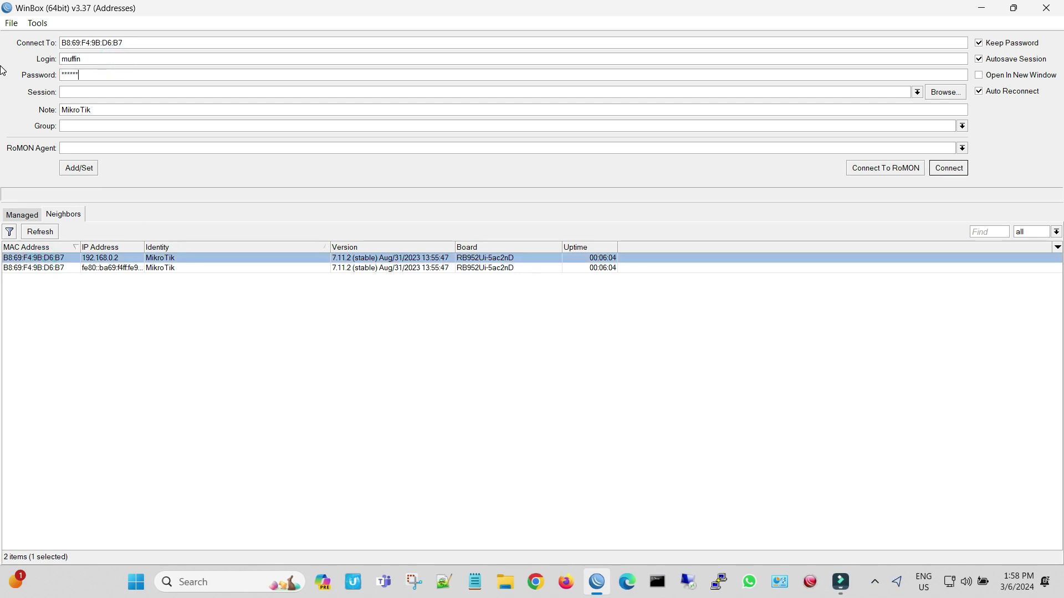
click(960, 171)
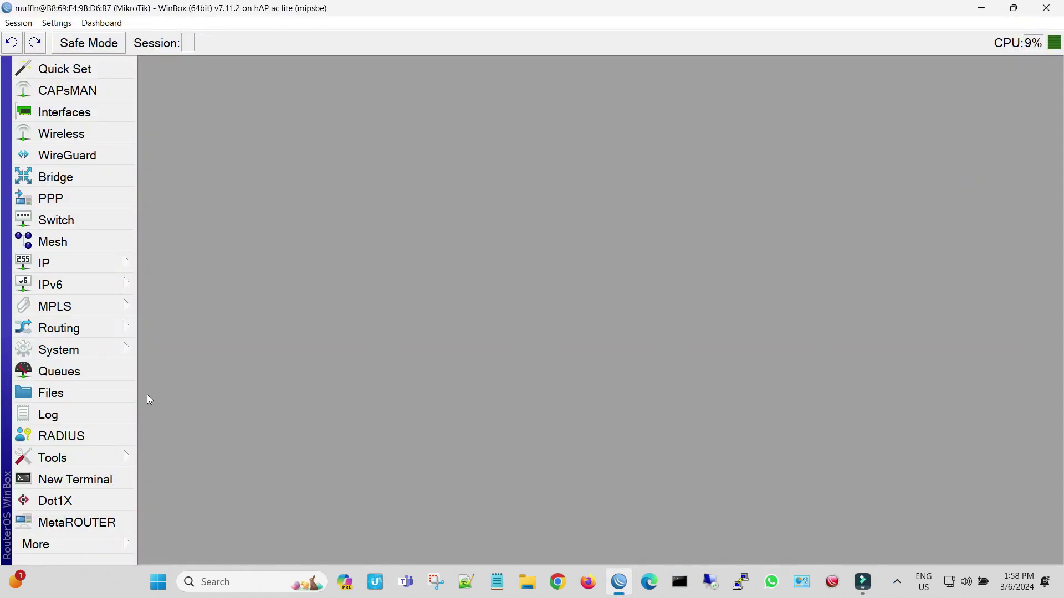
Delete the default admin account from System > Users.
click(108, 351)
click(188, 531)
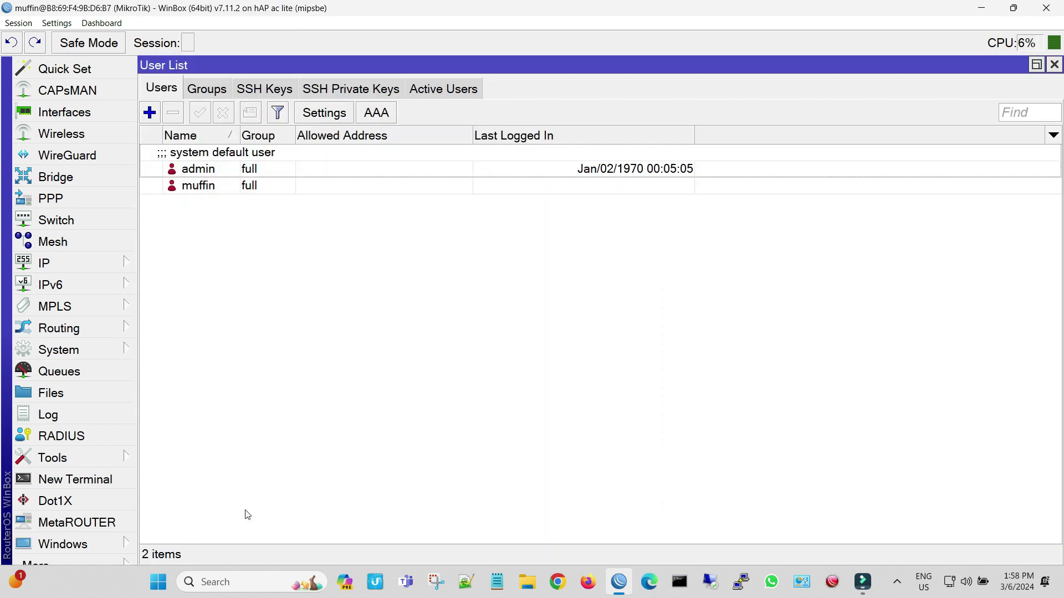
click(246, 167)
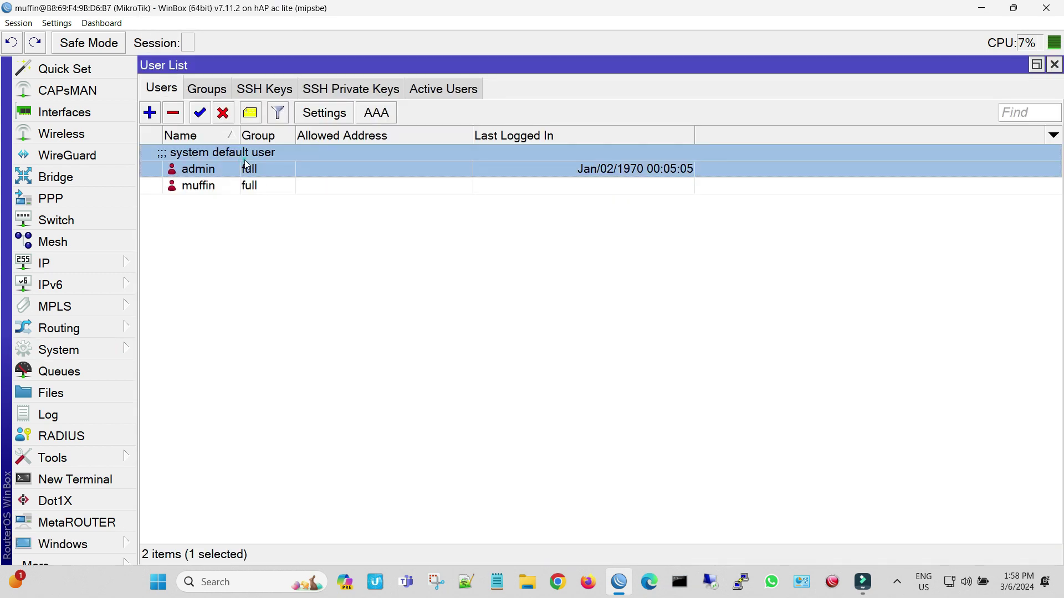
click(175, 114)
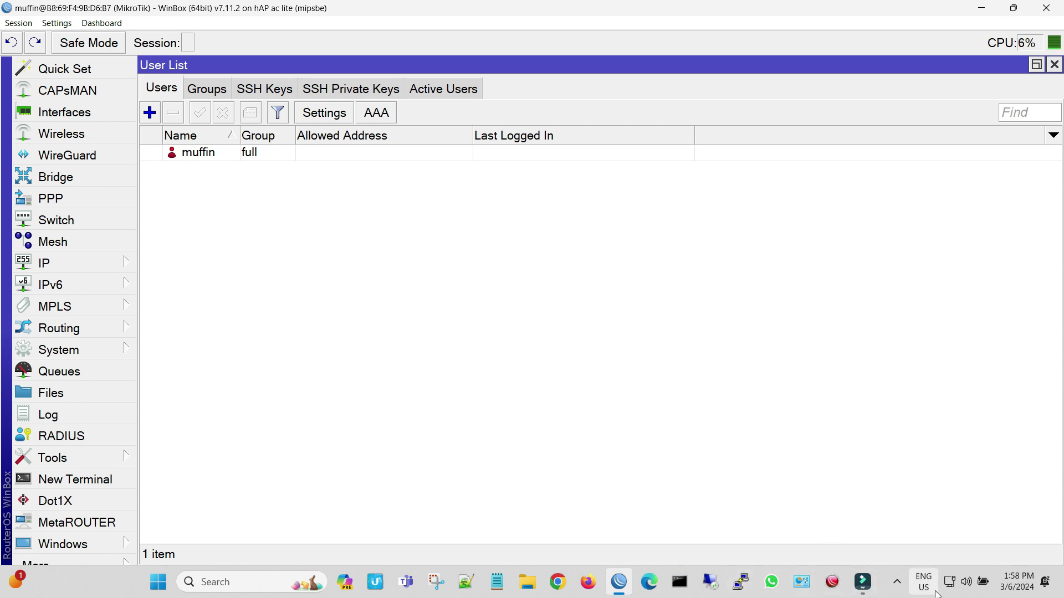
click(810, 589)
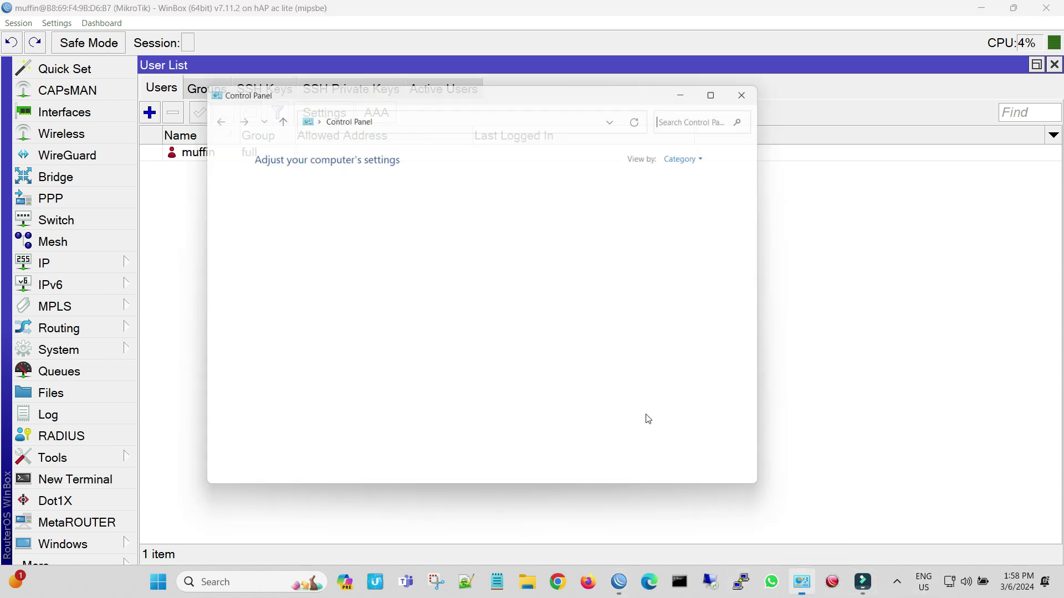
click(335, 253)
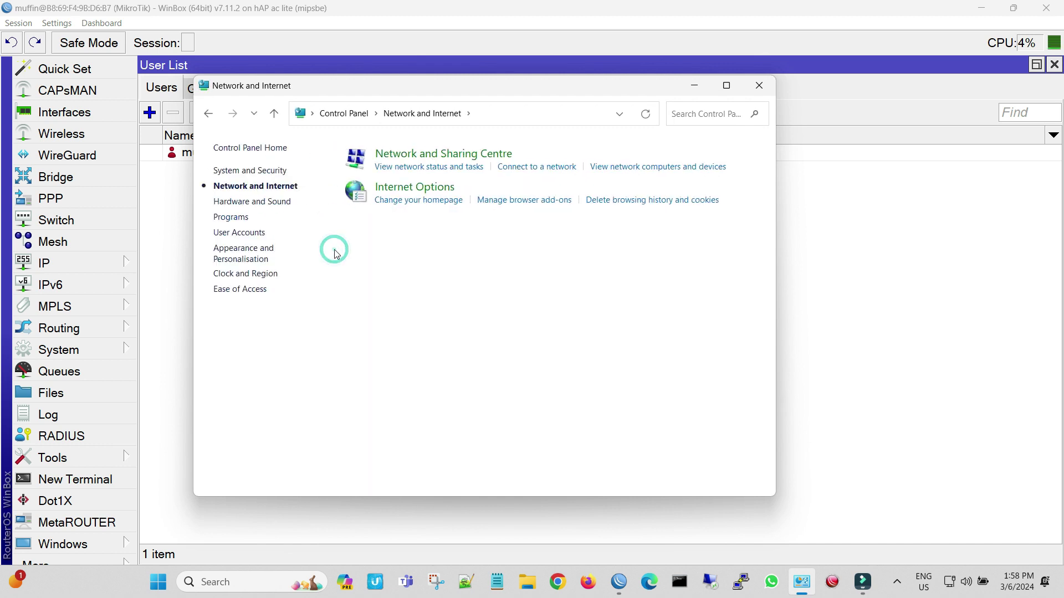
click(394, 156)
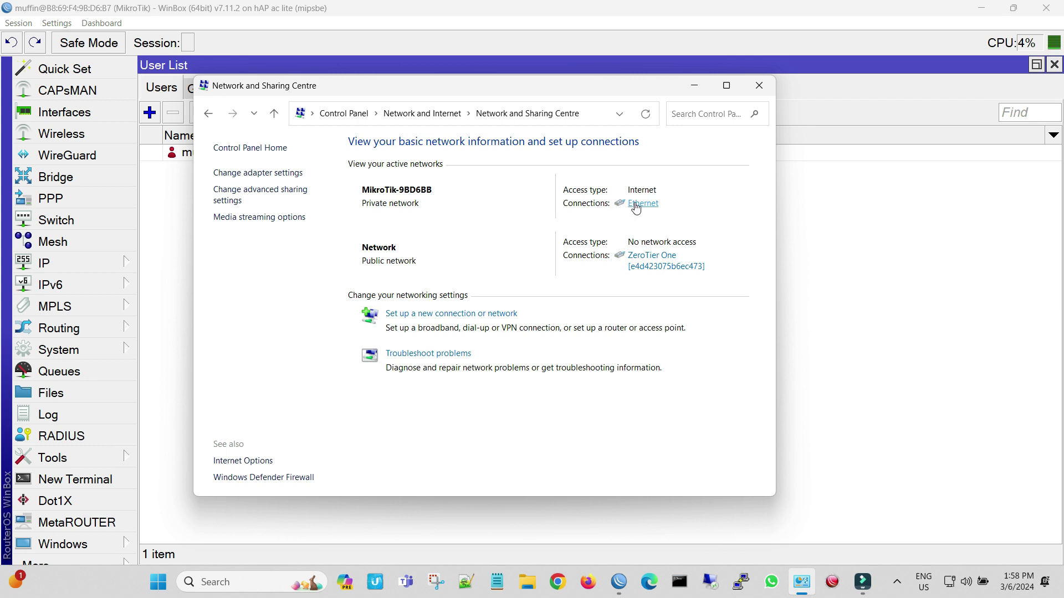
click(638, 203)
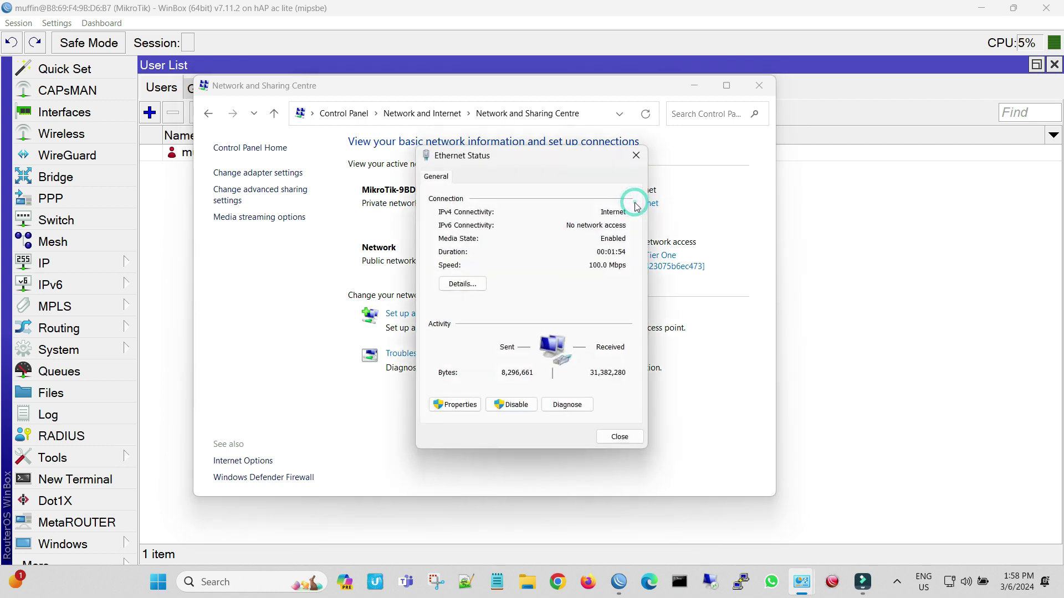
click(462, 284)
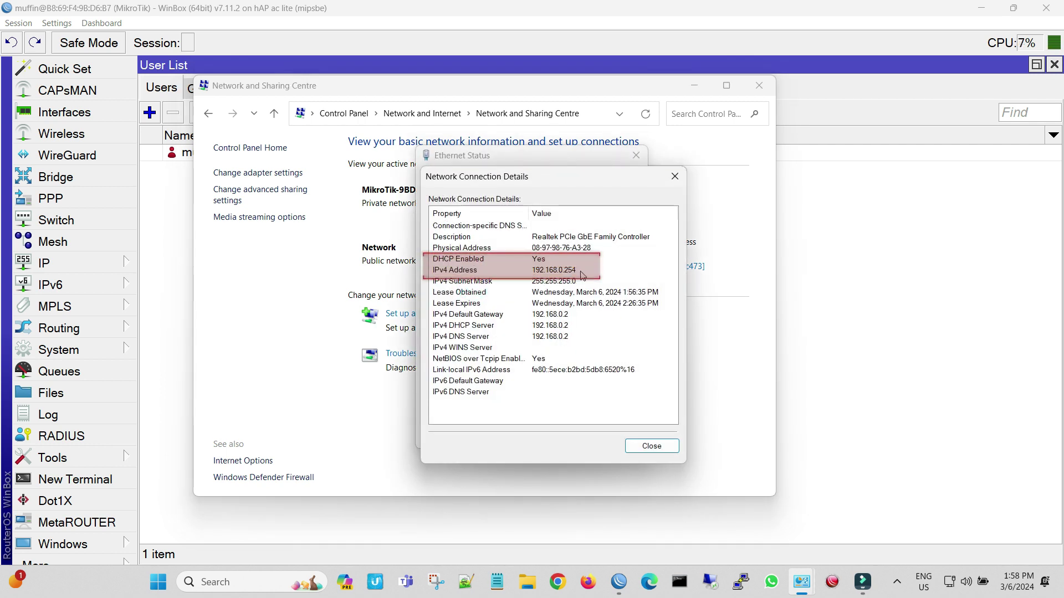
click(674, 176)
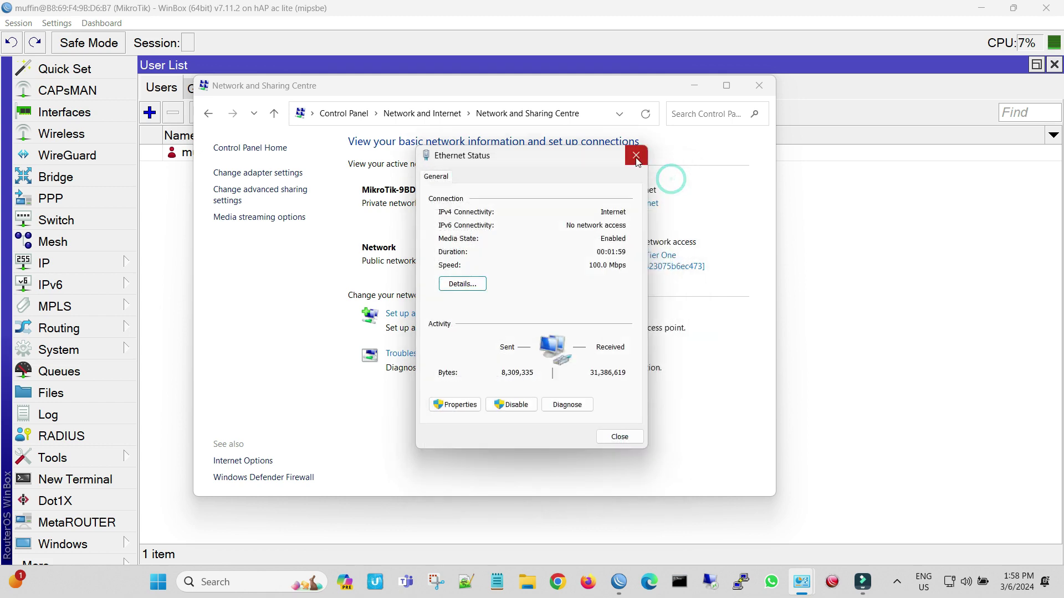
click(636, 155)
click(758, 86)
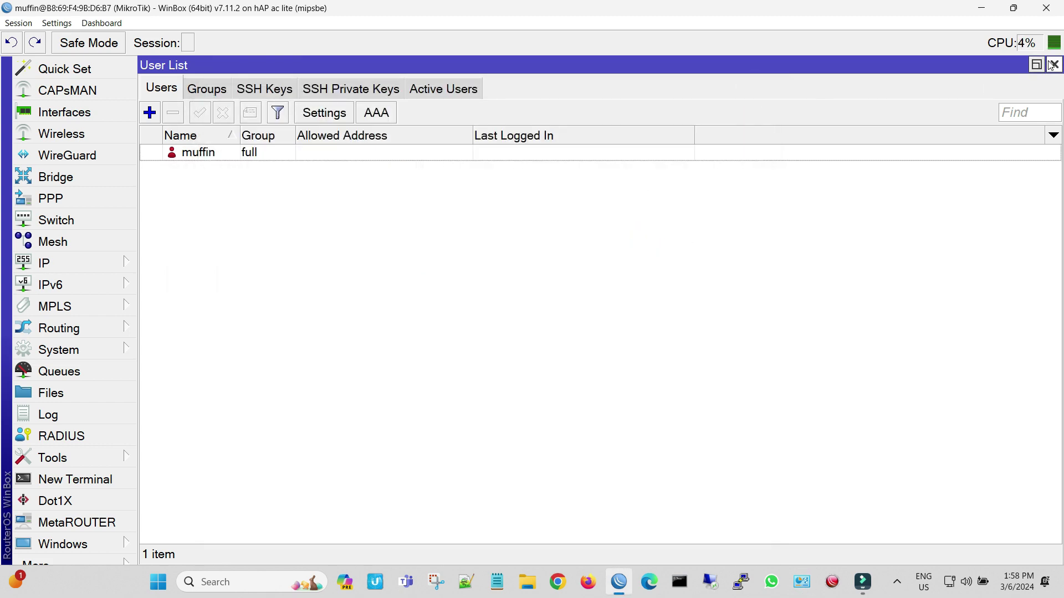
Set the new user's Allowed Address to 192.168.0.254 and apply it.
double_click(310, 158)
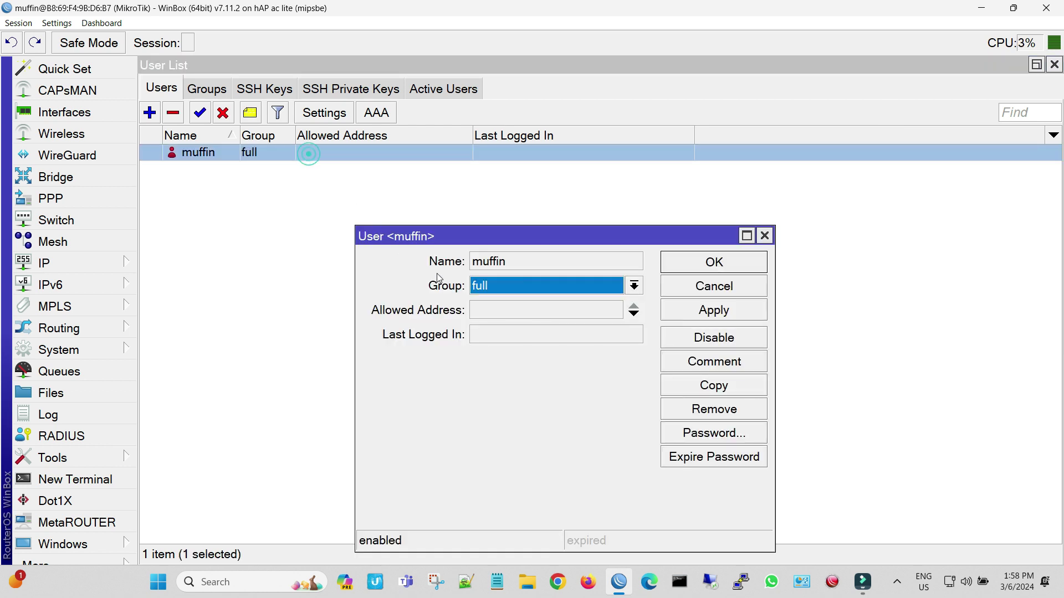
click(499, 316)
text(192.)
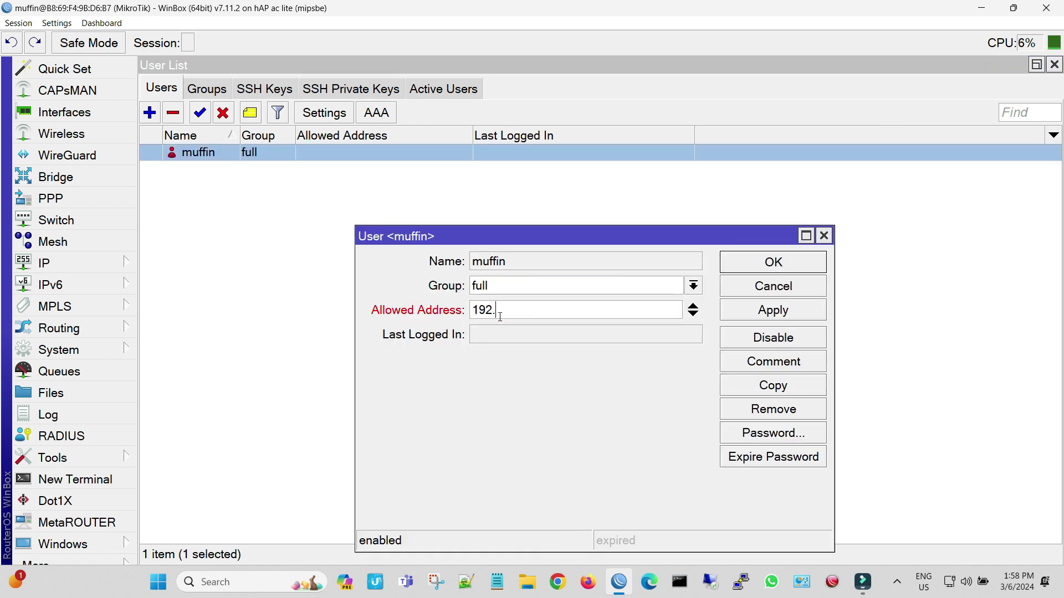
text(168.0.254)
click(773, 315)
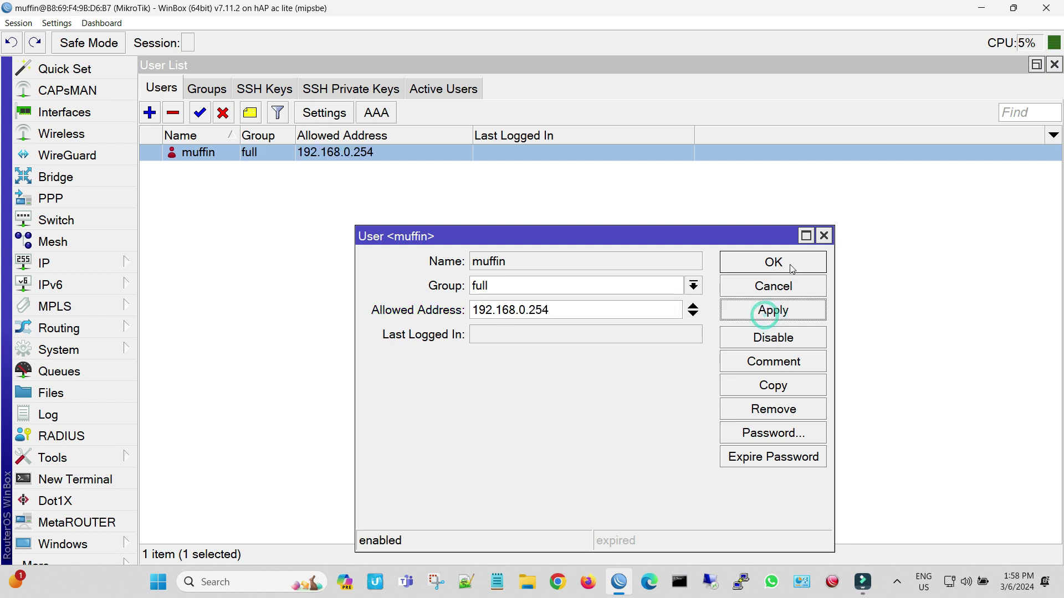
click(789, 264)
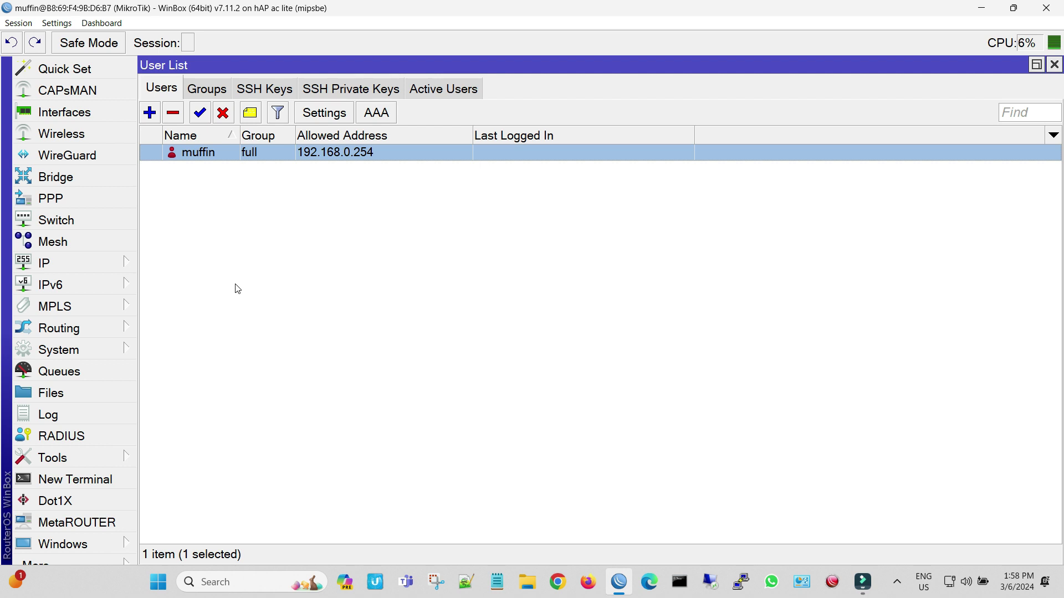
Make the winbox service available only from 192.168.0.254 in IP > Services.
click(117, 264)
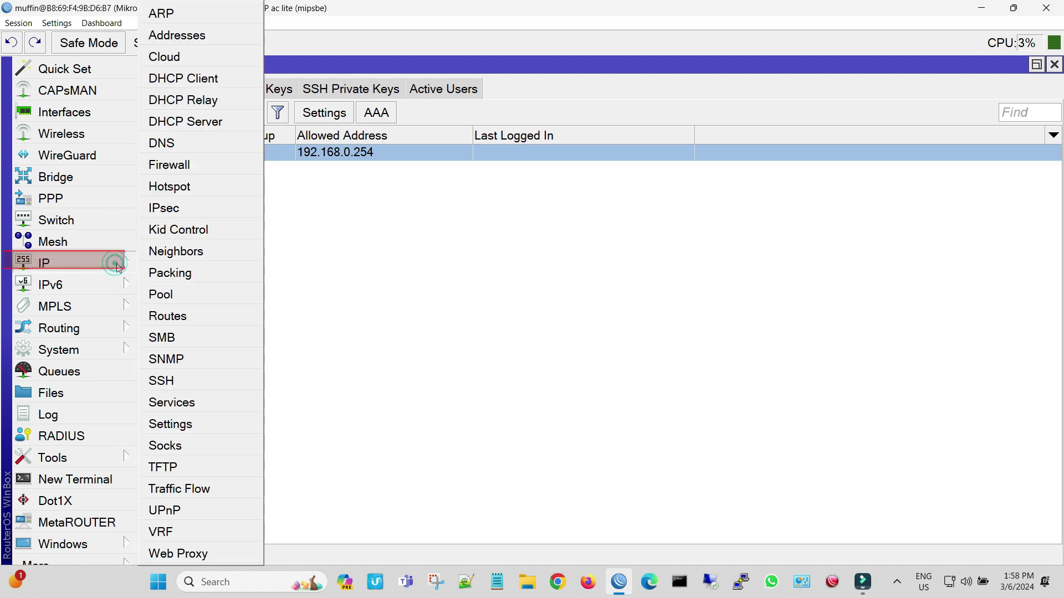
click(197, 400)
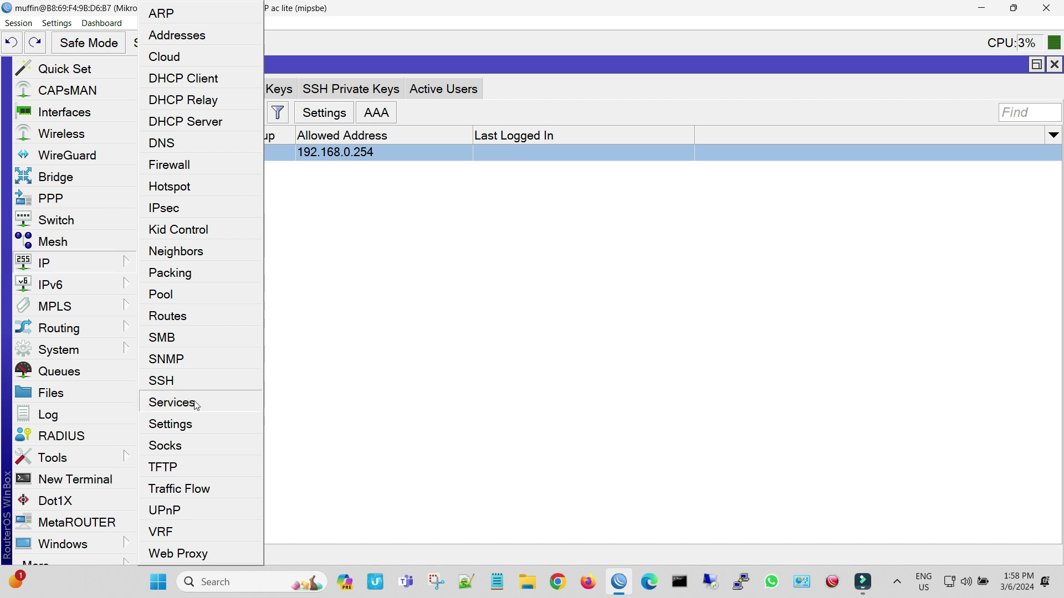
double_click(500, 258)
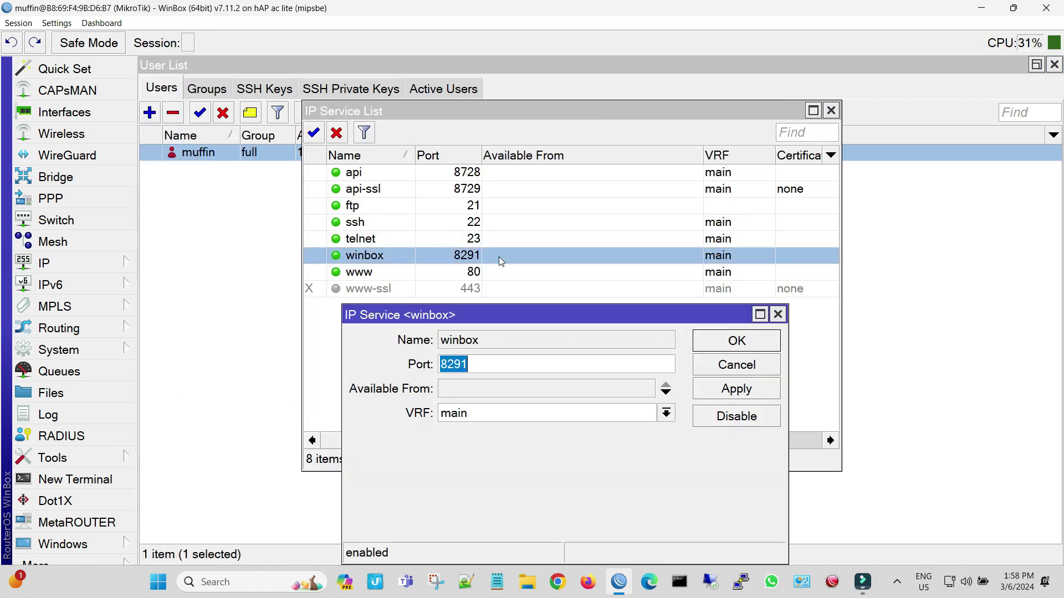
click(467, 391)
text(1)
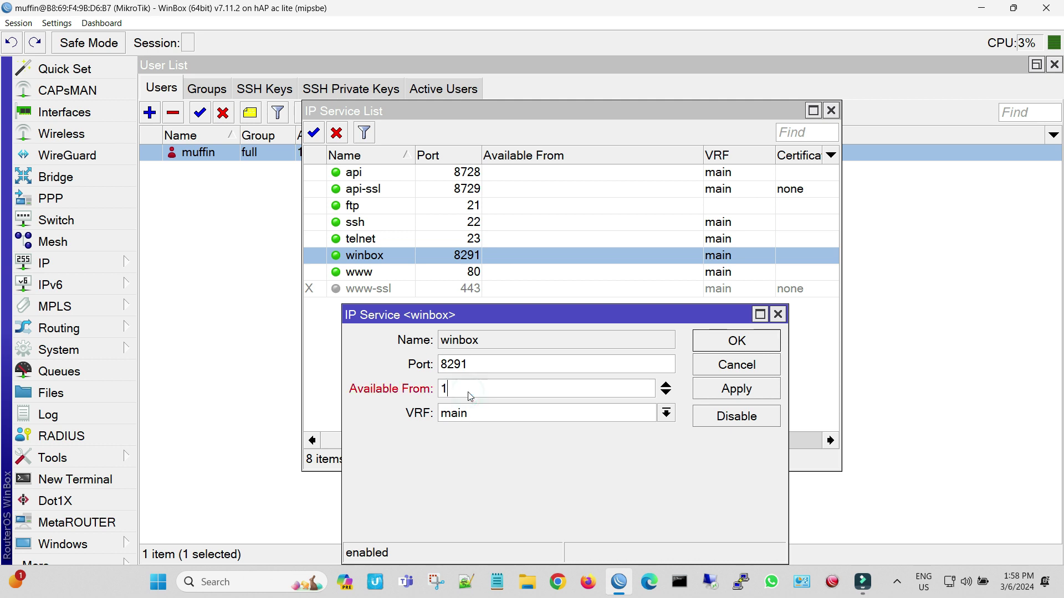
text(92.168.0.254)
click(711, 392)
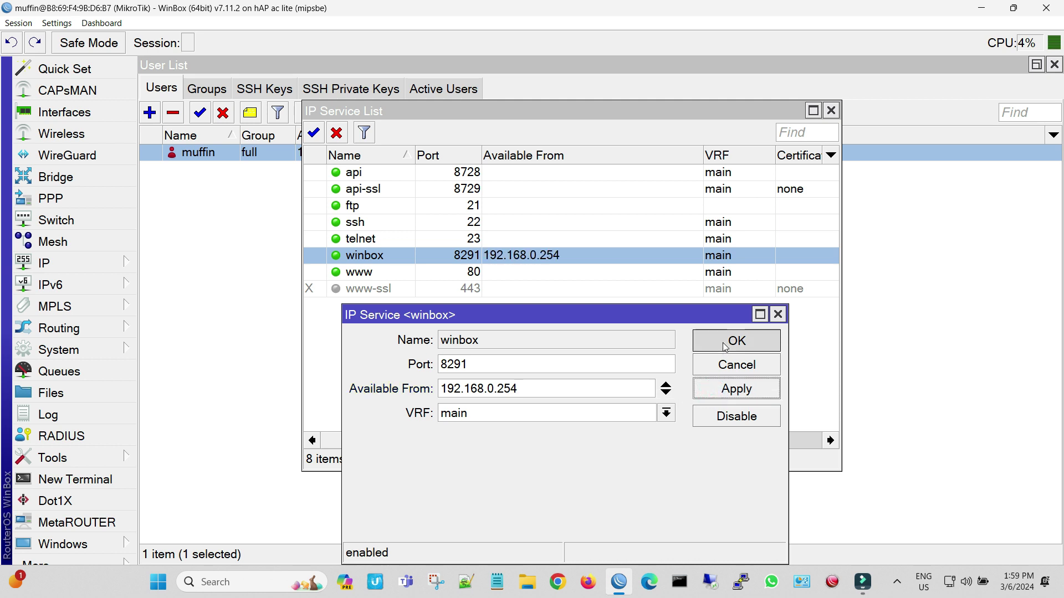
click(724, 347)
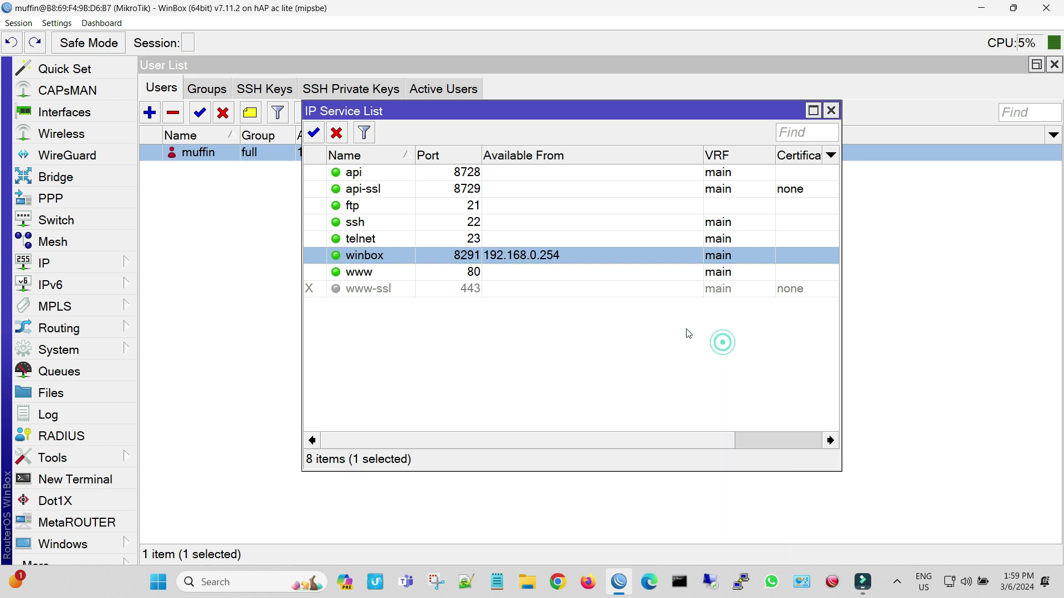
Disable the api, api-ssl, ftp, ssh, telnet and www services, then close the lists.
ctrl+click(491, 172)
ctrl+click(490, 189)
ctrl+click(488, 206)
ctrl+click(488, 221)
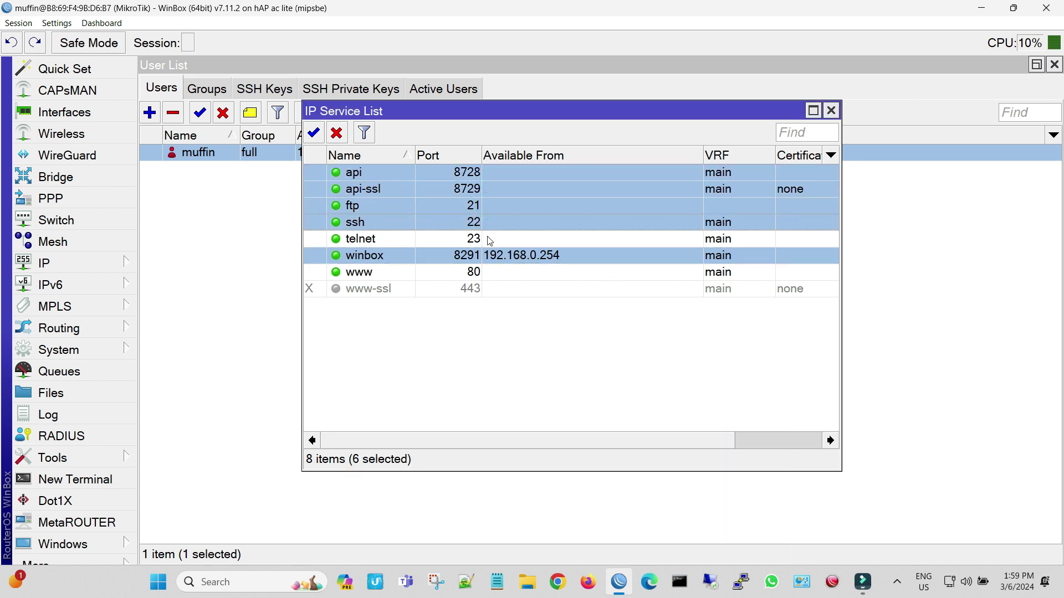
ctrl+click(487, 238)
ctrl+click(489, 256)
ctrl+click(491, 272)
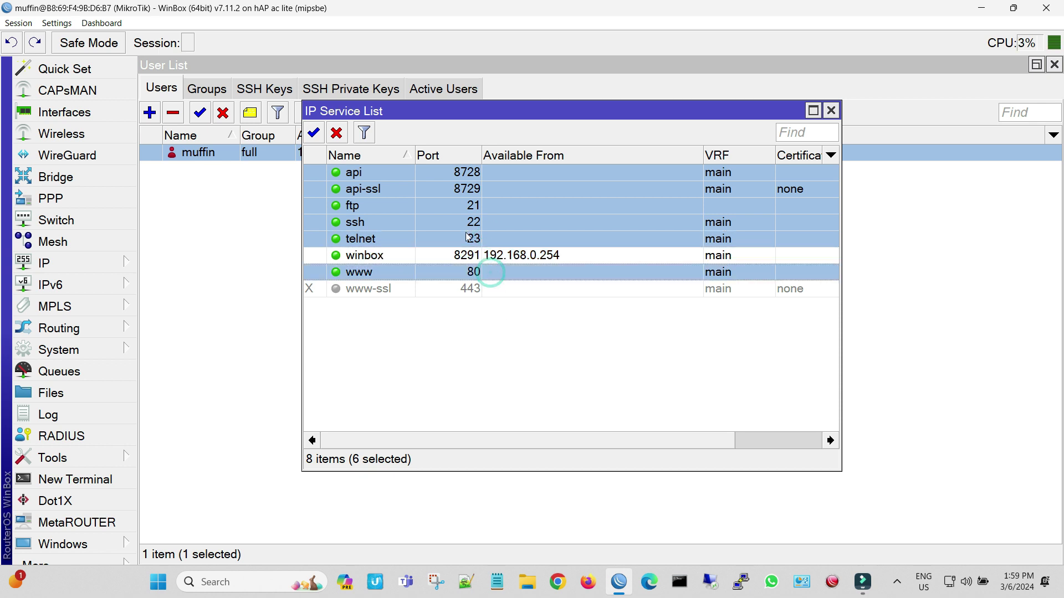
click(336, 133)
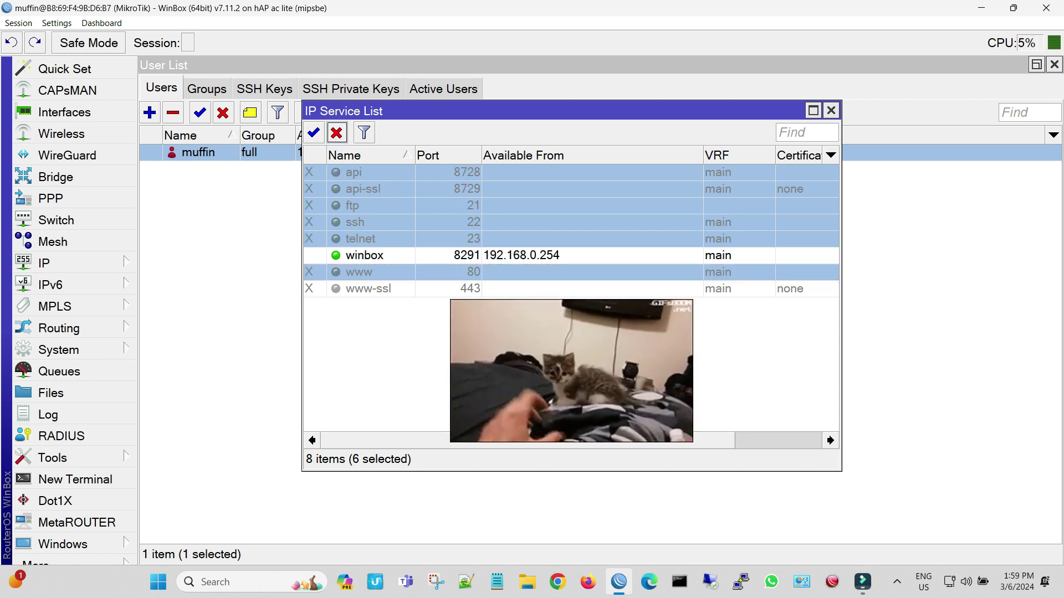
click(565, 355)
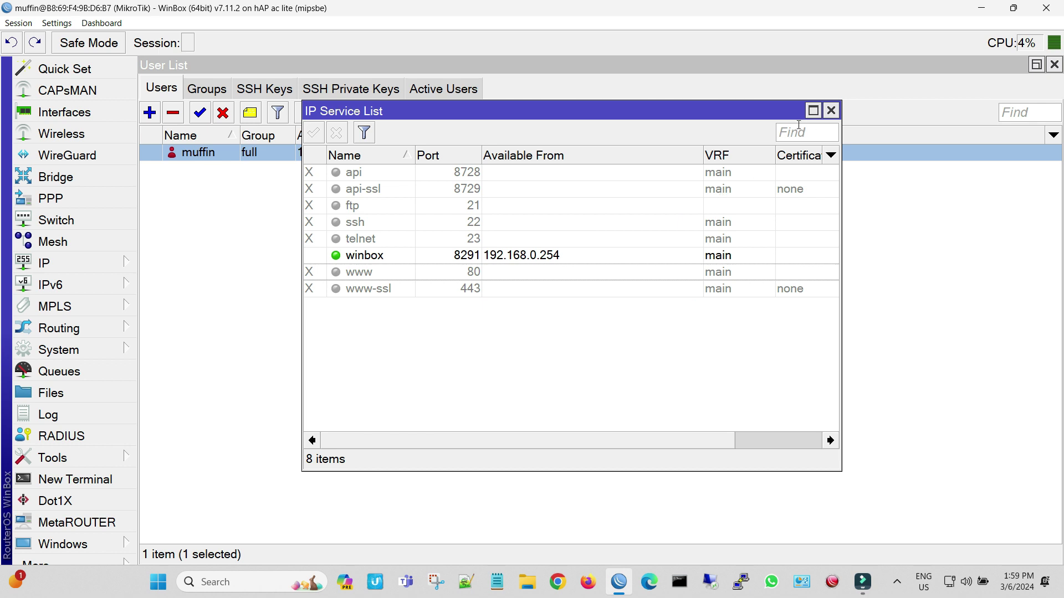
click(830, 112)
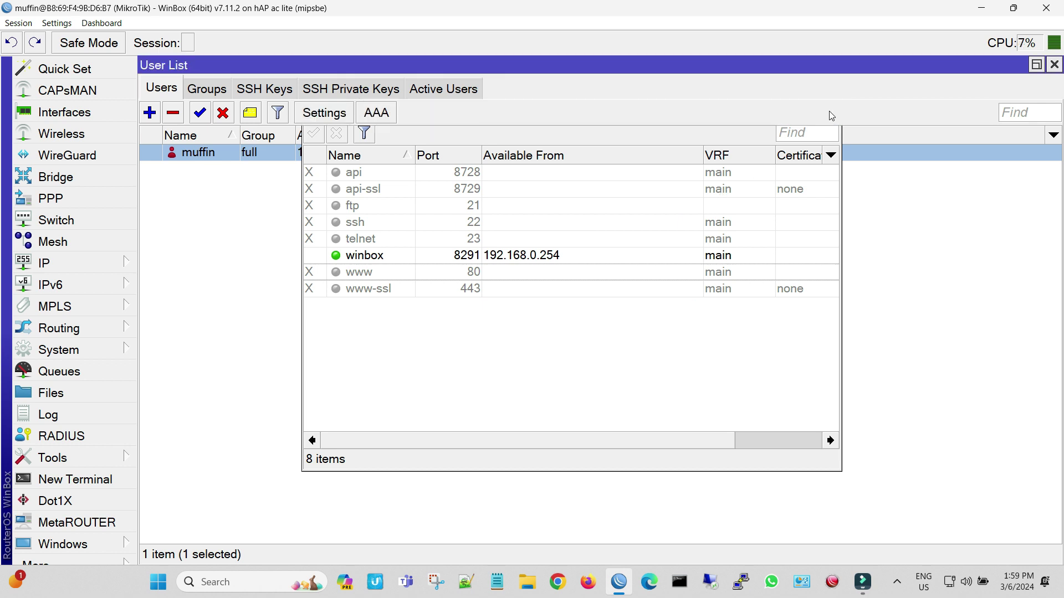
click(1055, 65)
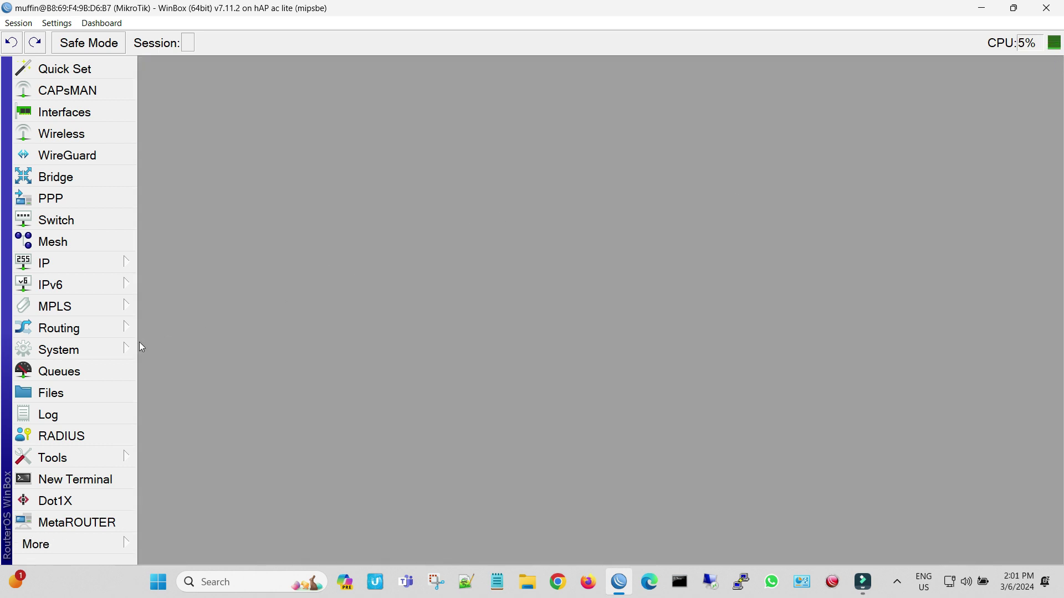
Change the System Identity from MikroTik to Muffin MT and apply it.
click(109, 349)
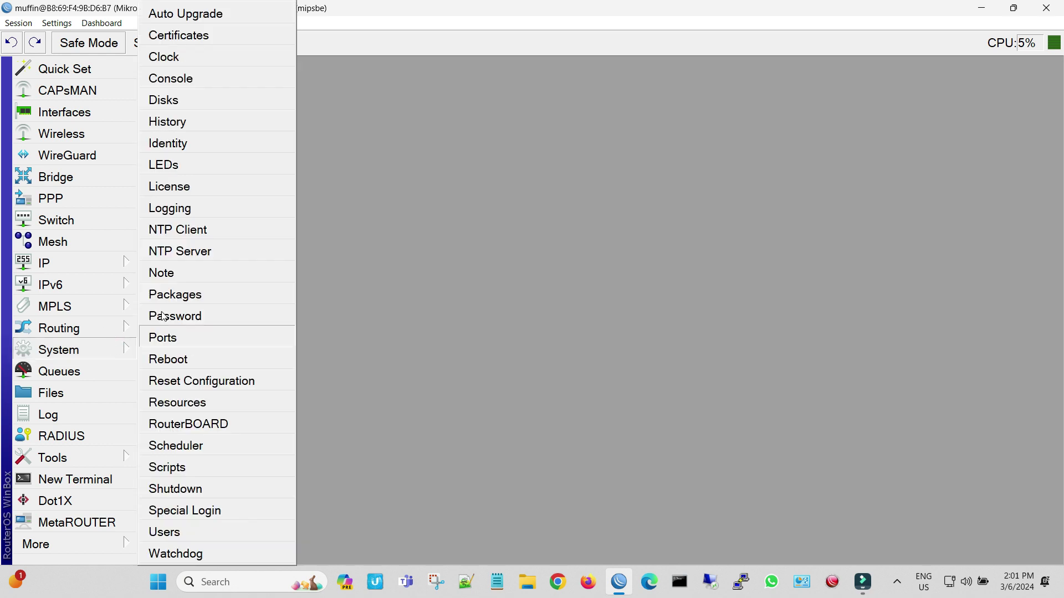
click(192, 149)
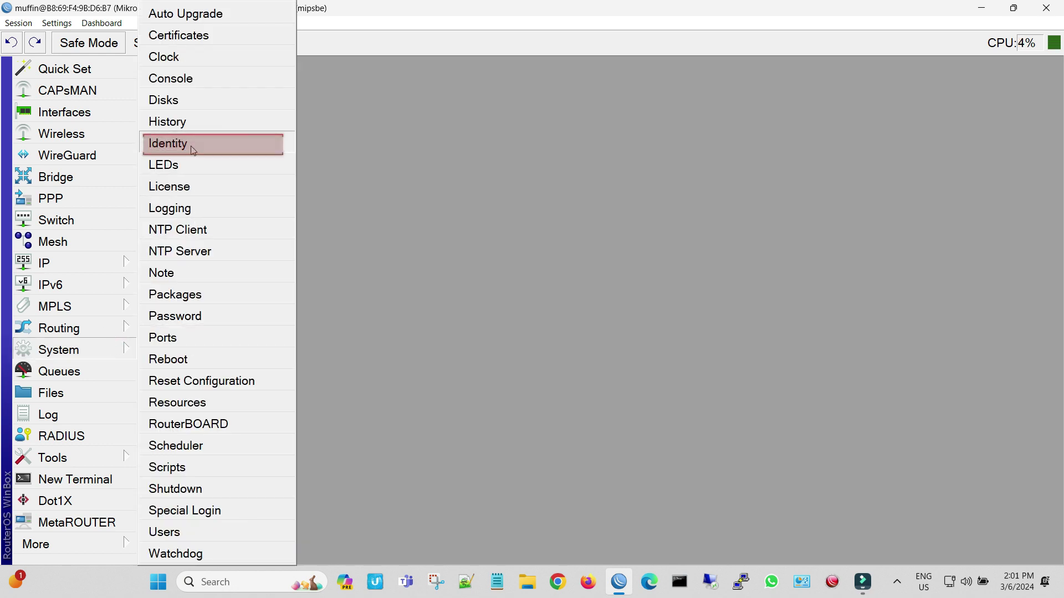
click(192, 149)
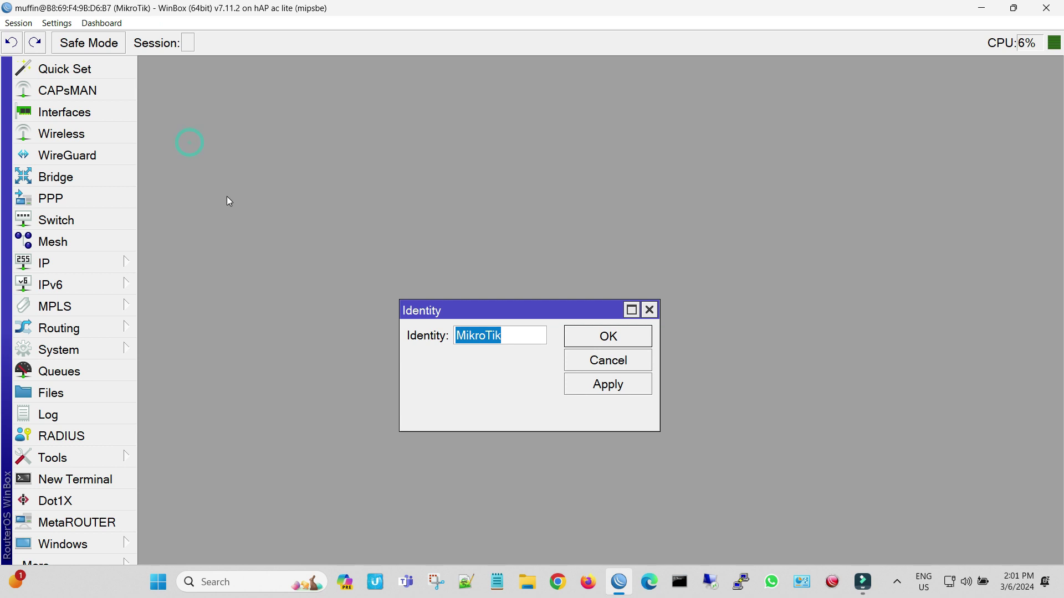
key(BackSpace)
text(Mu)
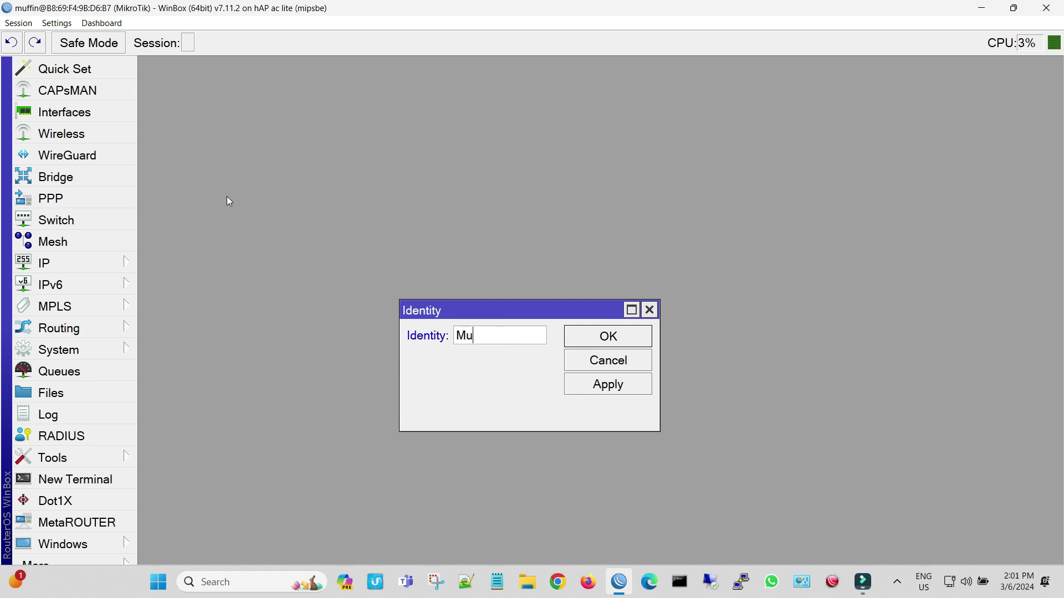
text(ffin MT)
click(589, 387)
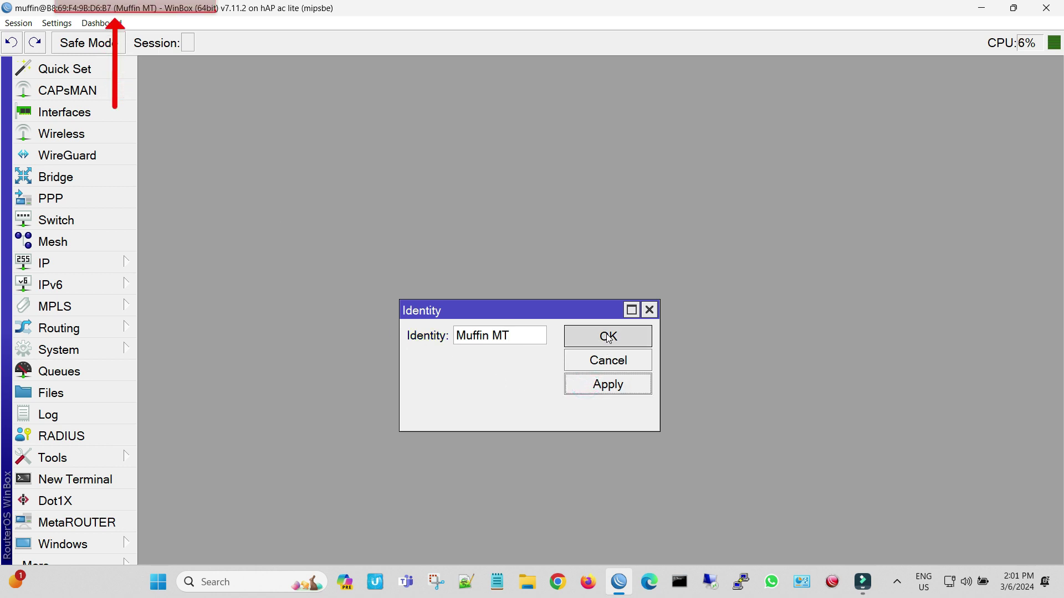
click(607, 335)
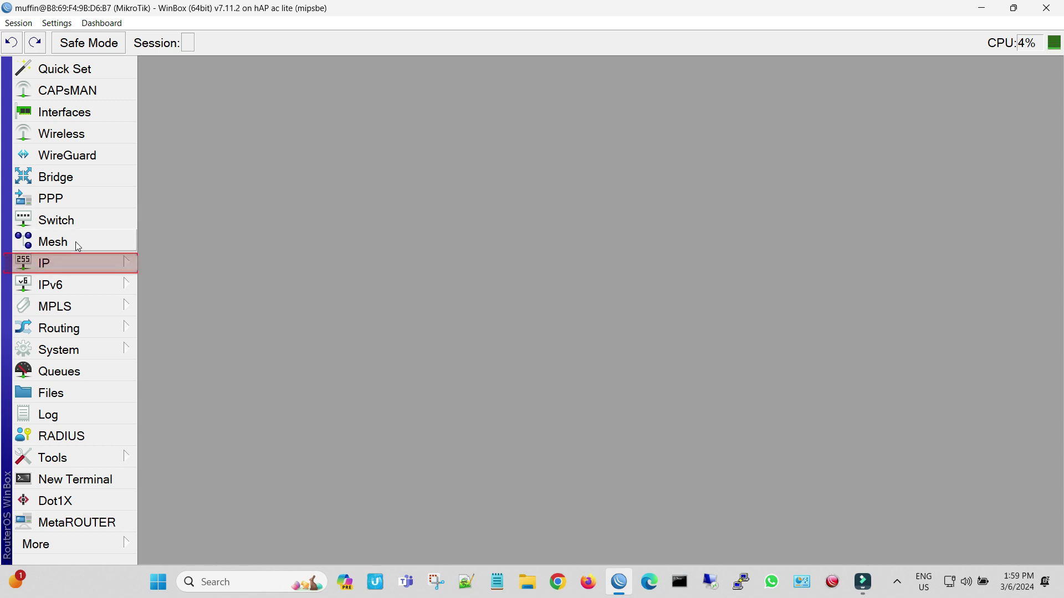
Replace DNS server 192.168.0.2 with 8.8.8.8 and 8.8.4.4 on the 192.168.0.0/24 DHCP network.
click(73, 262)
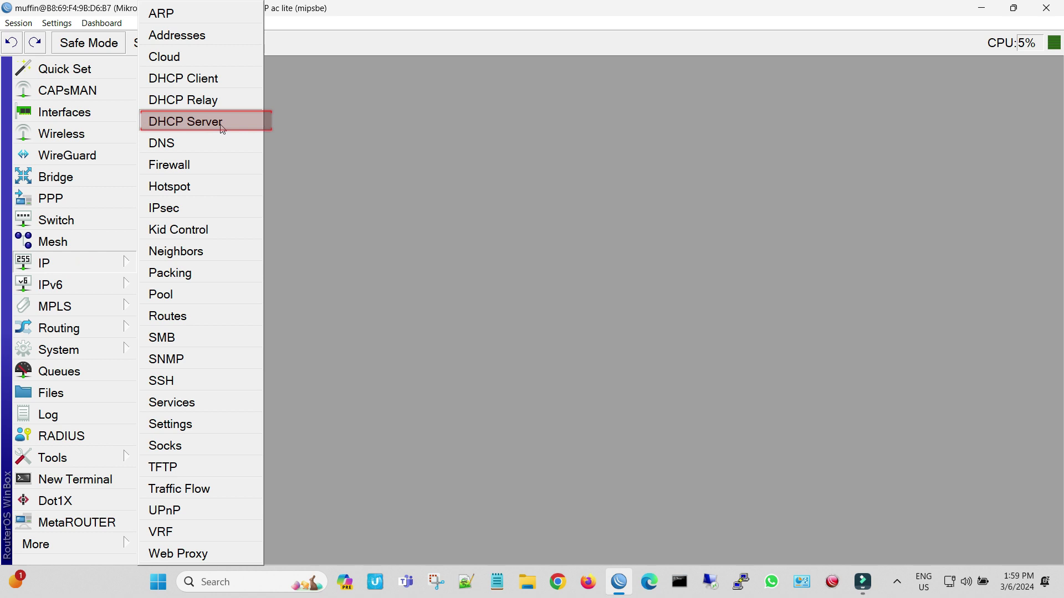
click(223, 129)
double_click(321, 155)
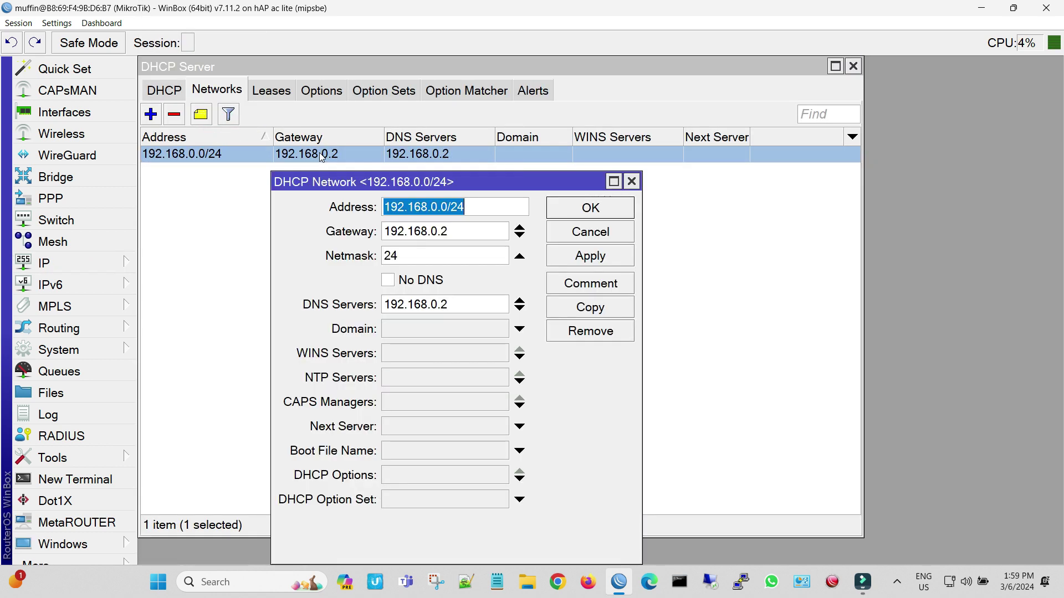
drag(497, 304, 304, 306)
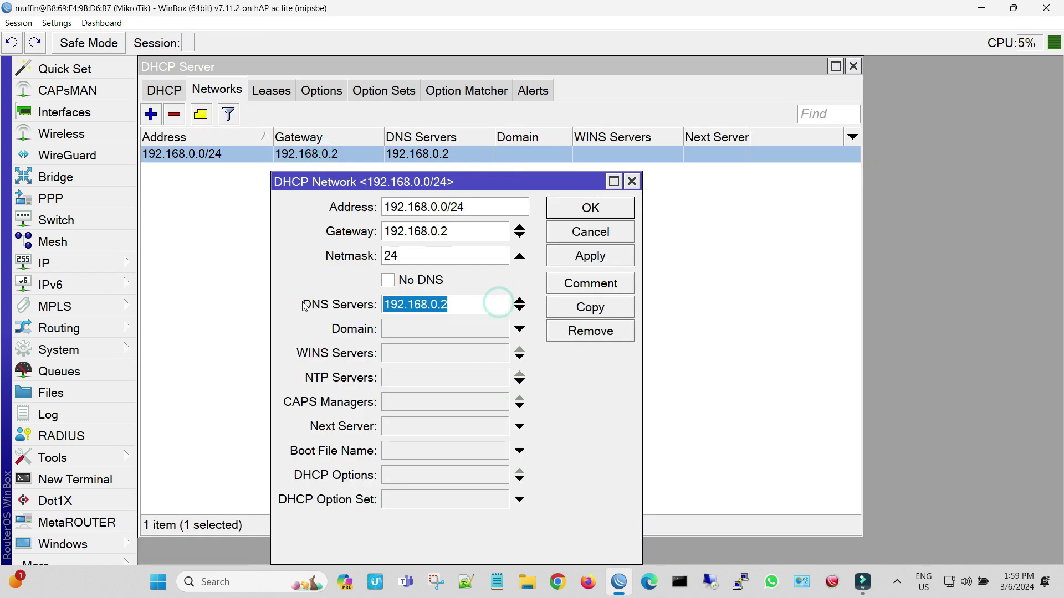
key(BackSpace)
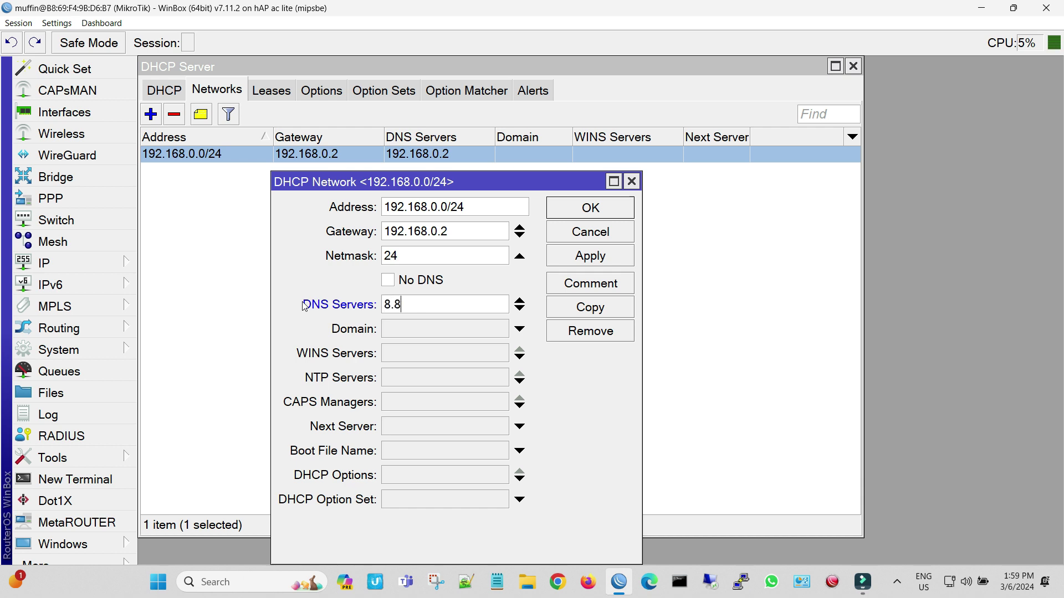
text(8.8.8.8)
click(520, 308)
text(8.8.4.4)
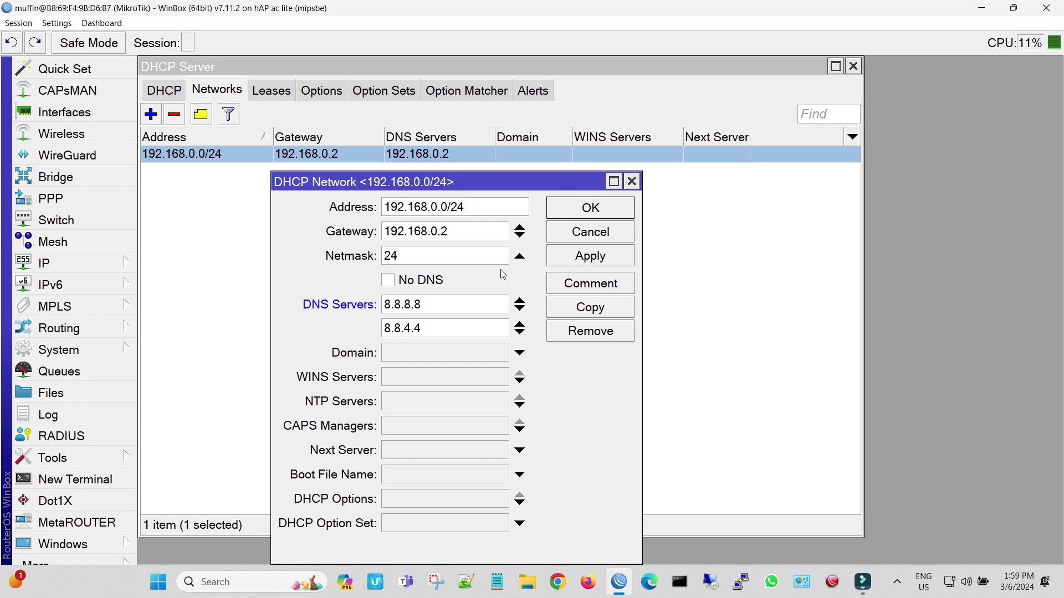
click(571, 256)
click(590, 214)
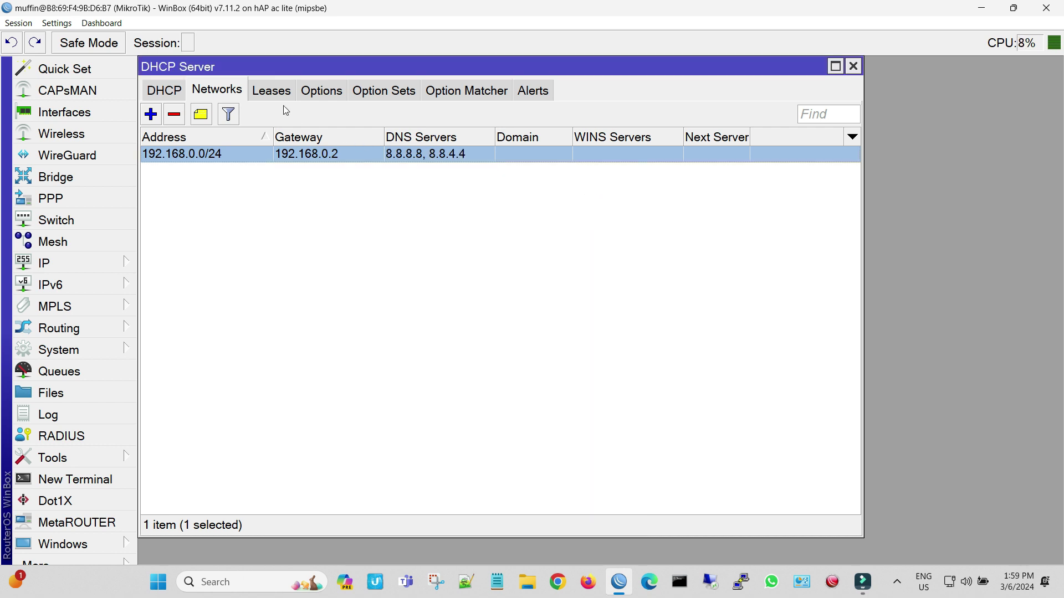
click(271, 92)
Remove the 192.168.0.254 DHCP lease, then close the DHCP Server window and WinBox.
click(280, 154)
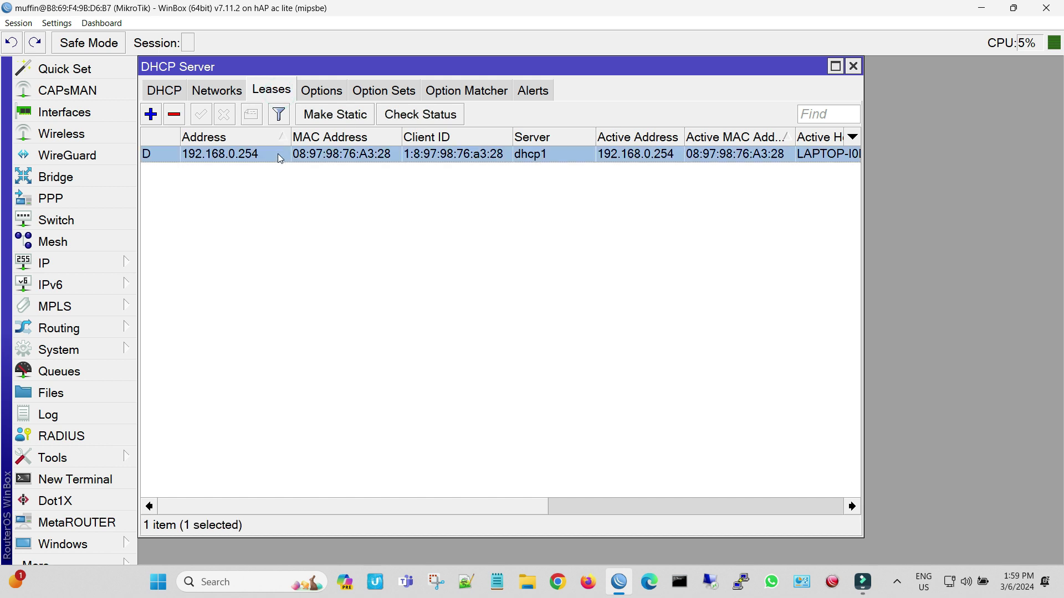
click(175, 115)
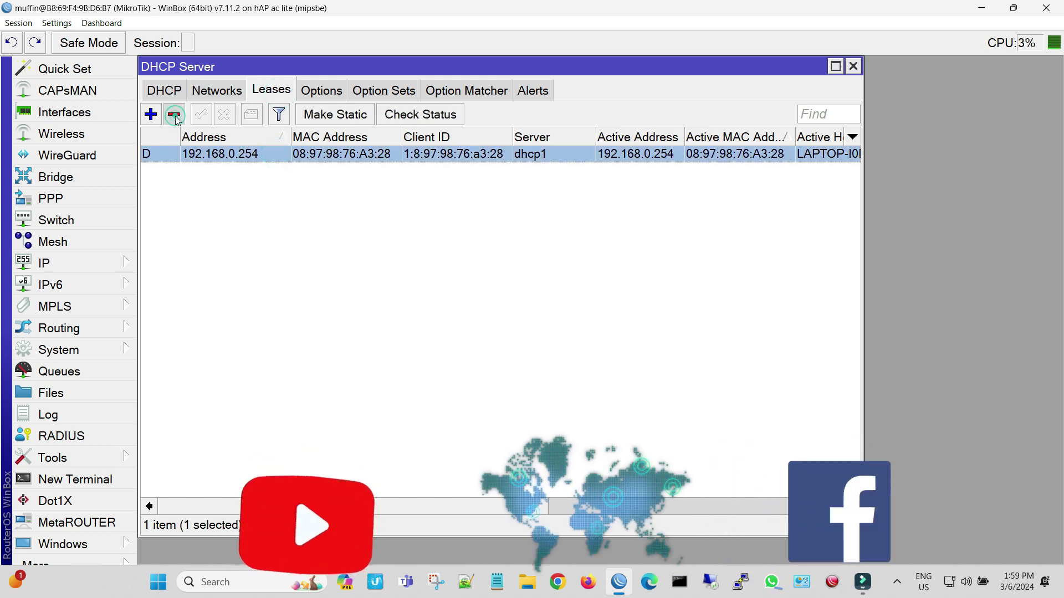
click(175, 117)
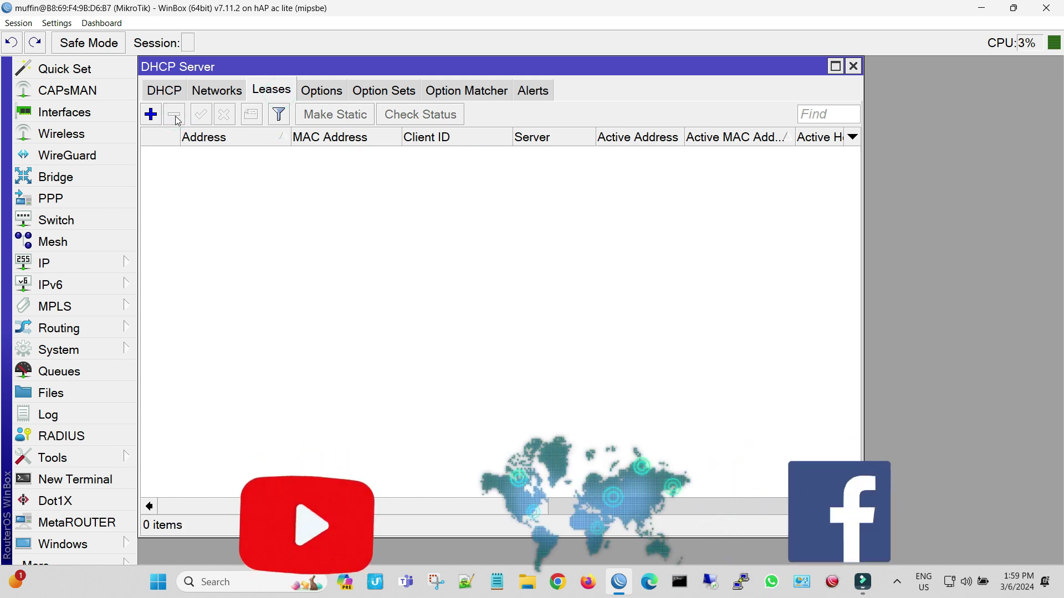
click(853, 66)
click(1046, 8)
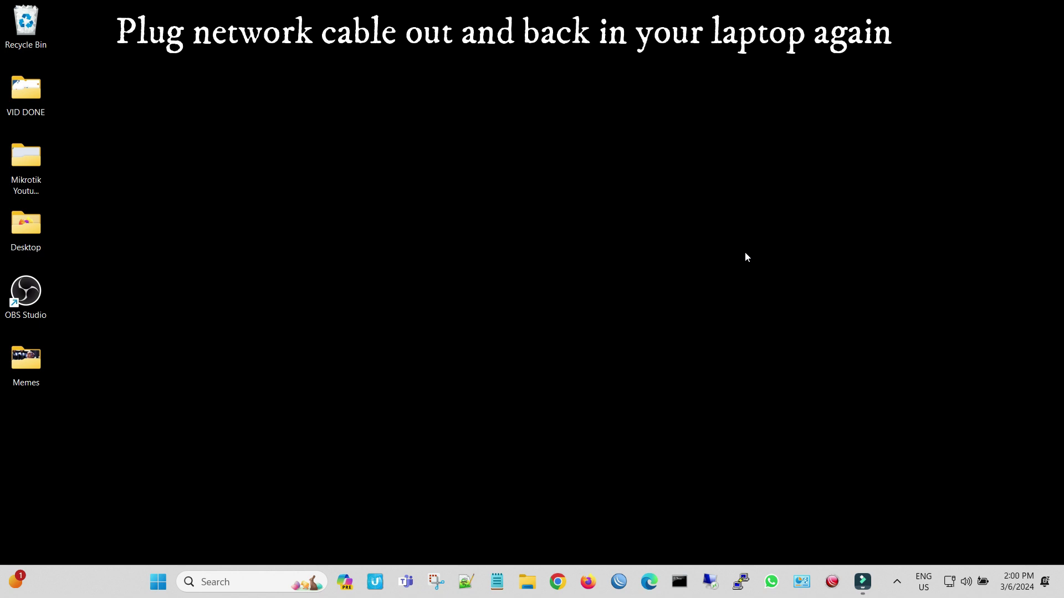
click(802, 587)
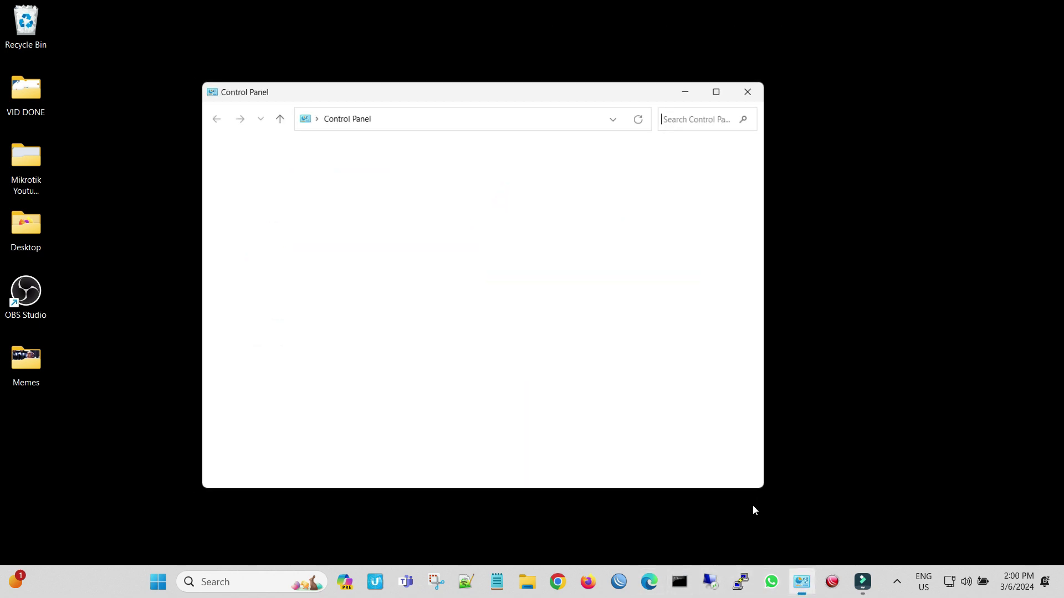
click(341, 252)
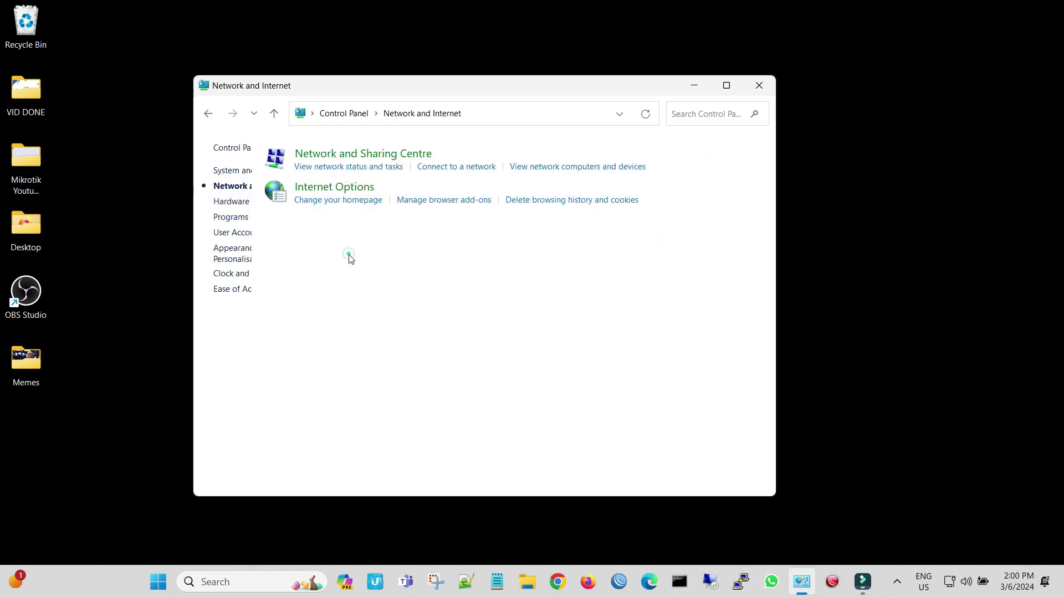
click(424, 158)
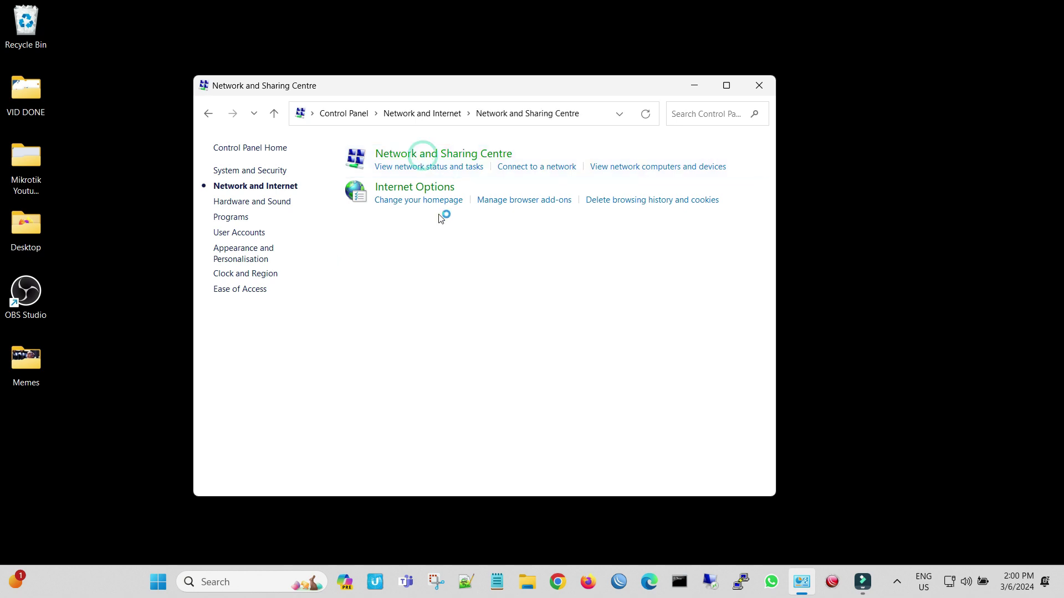
click(643, 203)
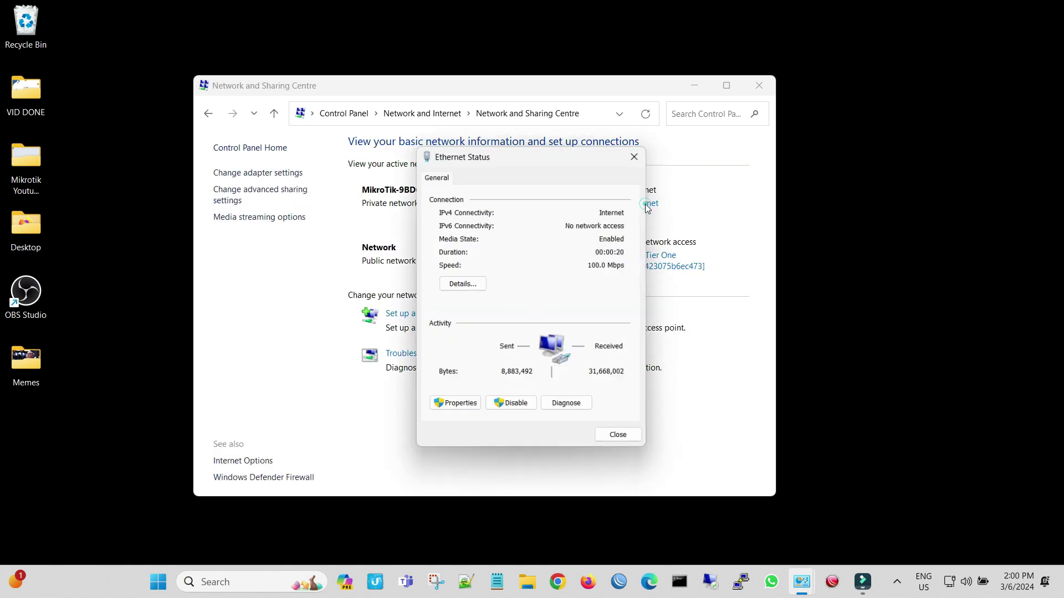
click(461, 284)
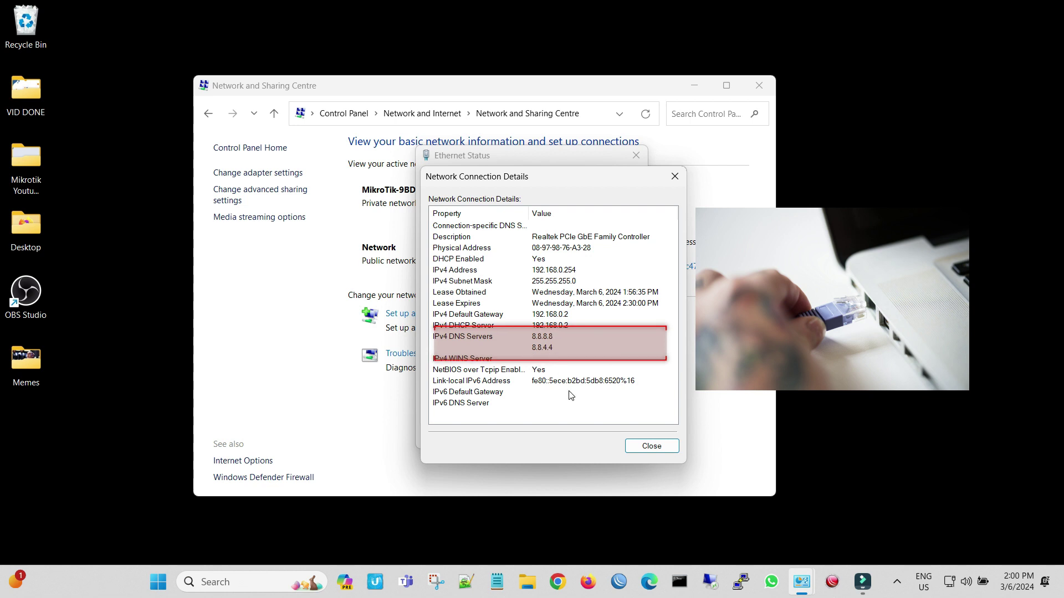
click(642, 446)
click(636, 156)
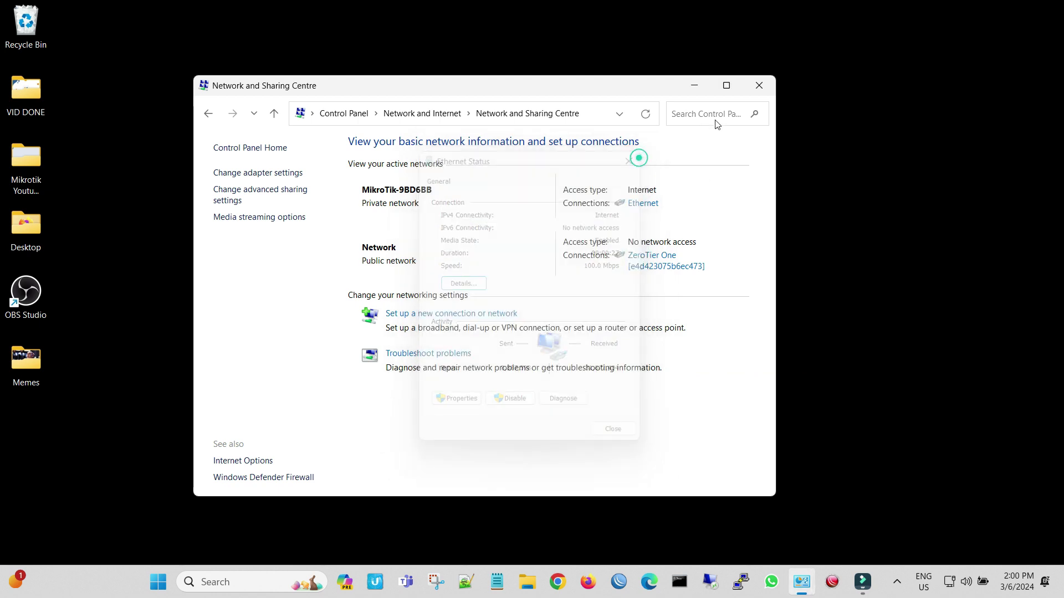
click(754, 87)
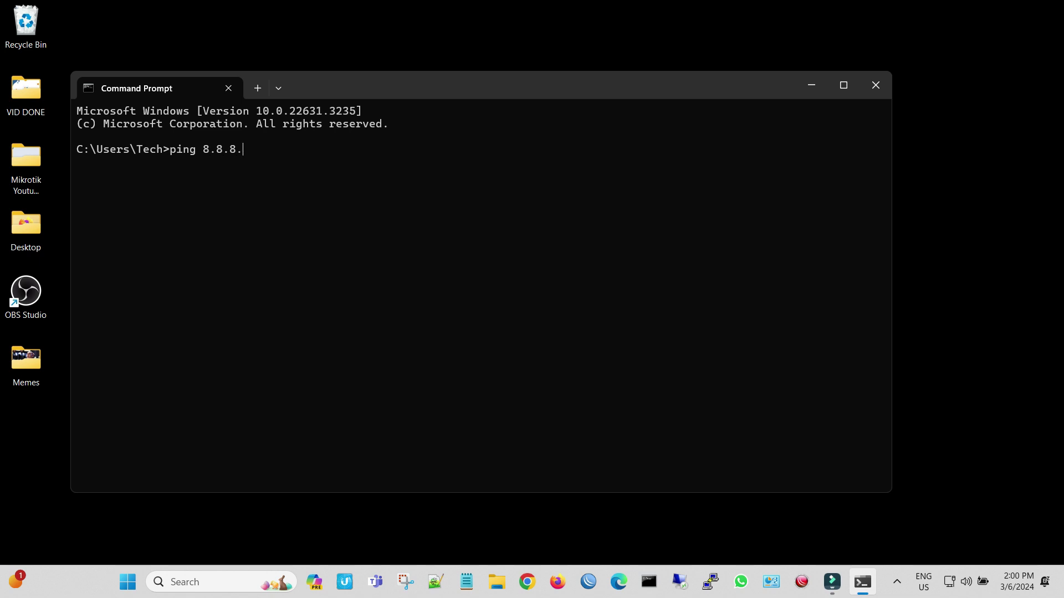
Run a continuous ping to 8.8.8.8 (ping 8.8.8.8 -t) and confirm replies arrive.
key(Return)
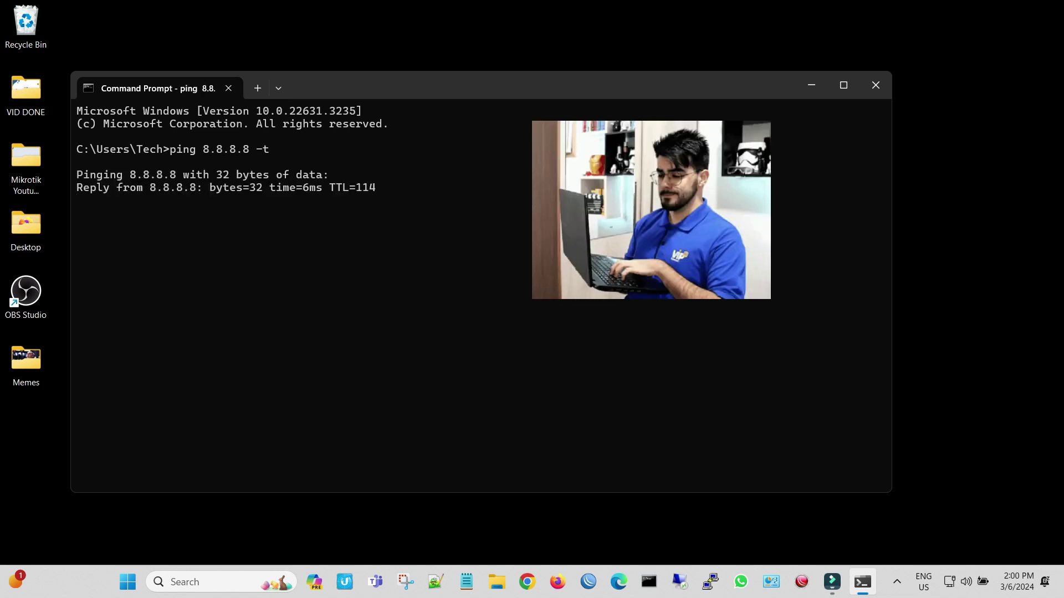
click(565, 574)
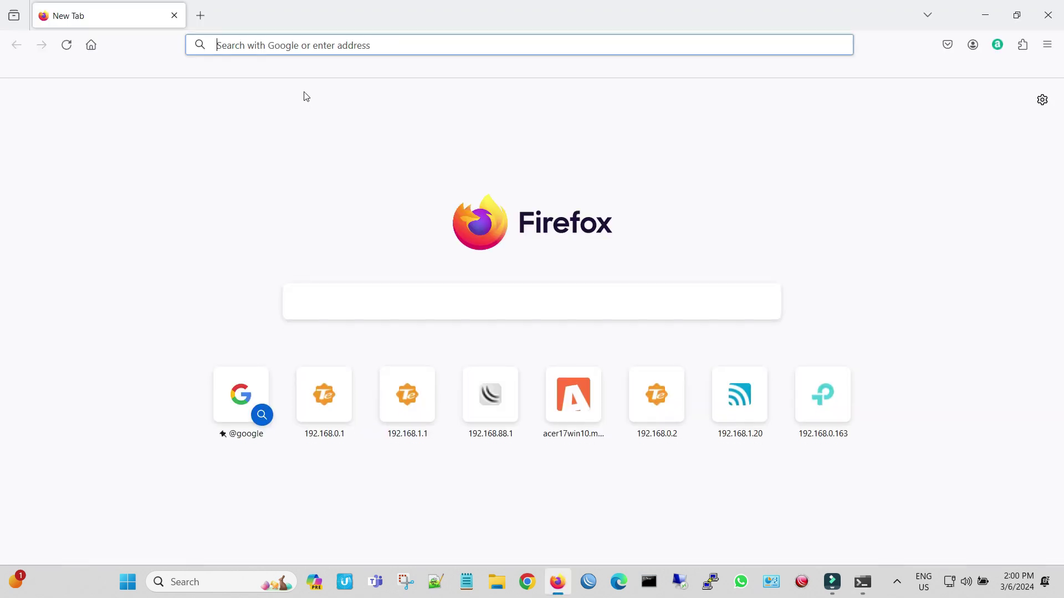
Search for iclix and open the Iclix: Home website.
text(iclix)
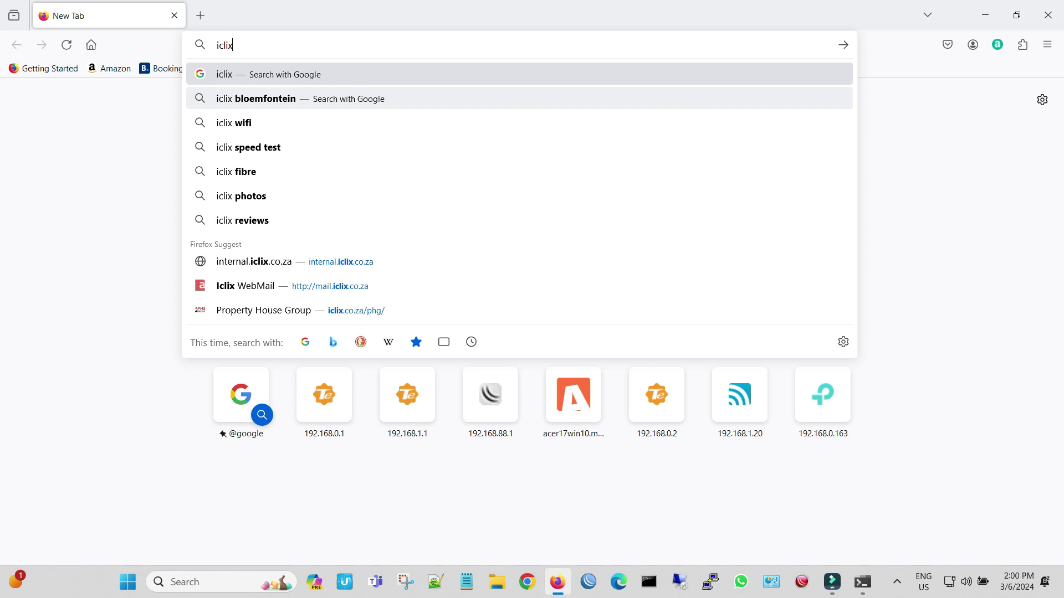
key(Return)
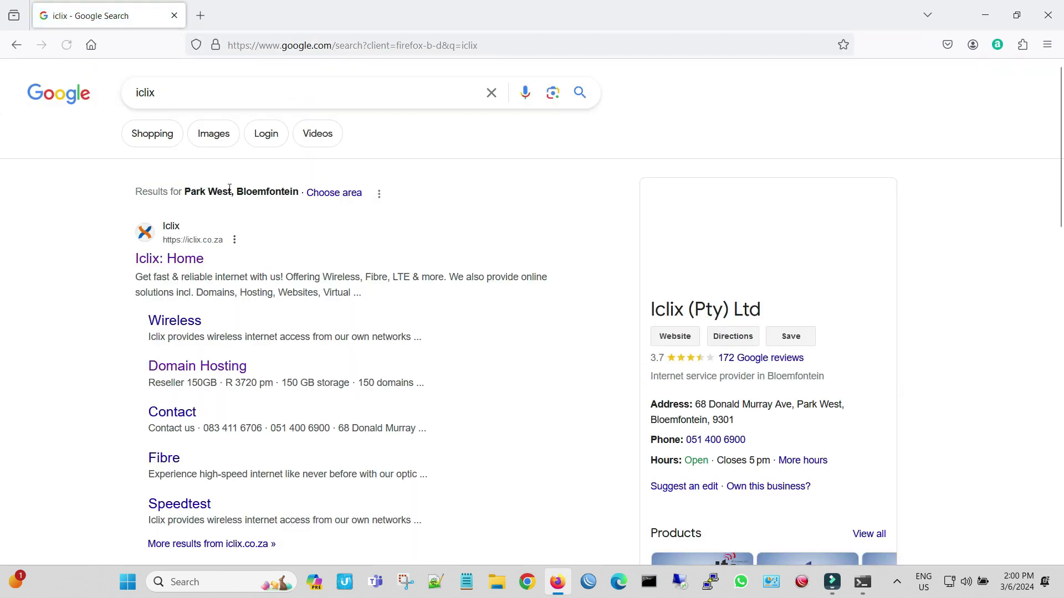
click(171, 259)
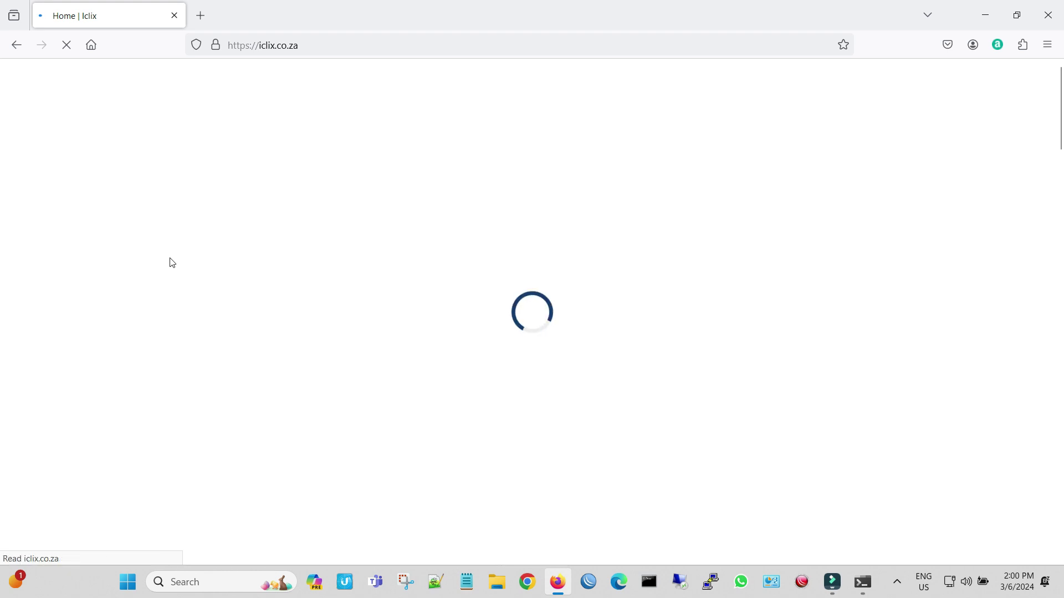
scroll(169, 258, down, 5)
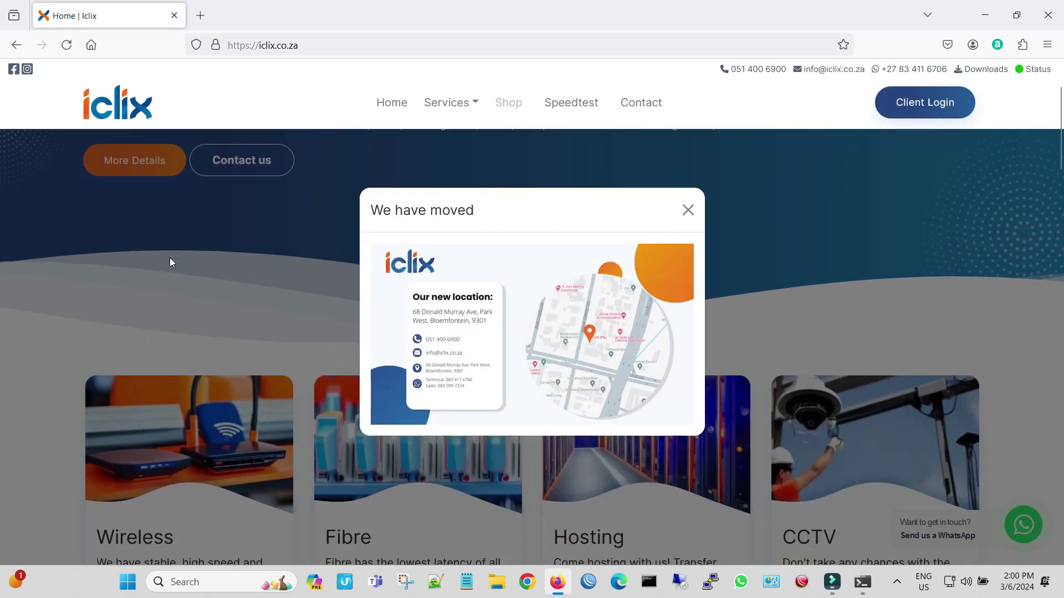
scroll(170, 262, down, 2)
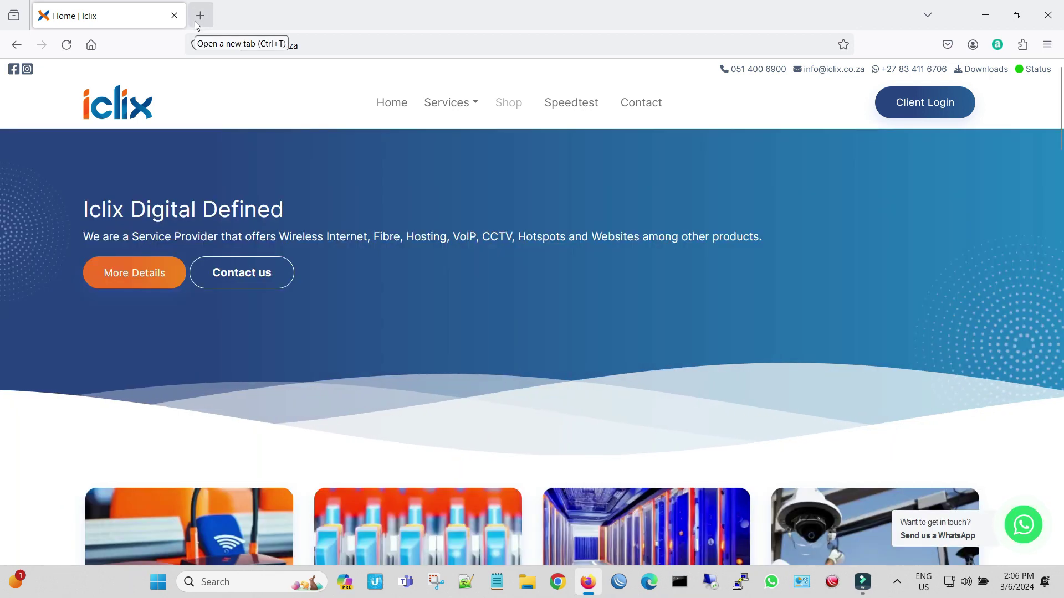
In a new tab, open YouTube and search for iclix gaming.
click(199, 17)
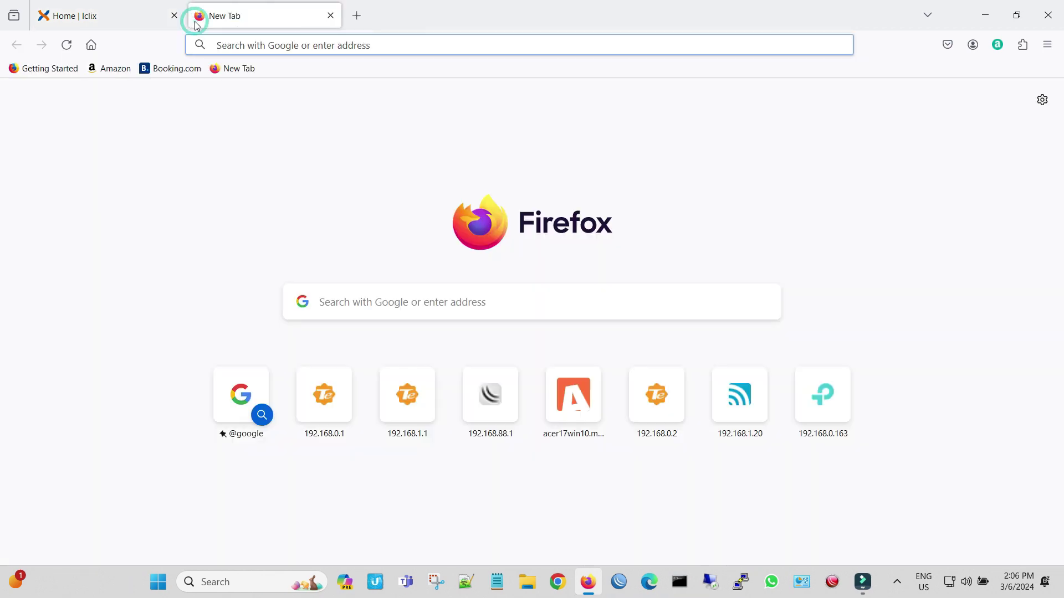
text(youtube)
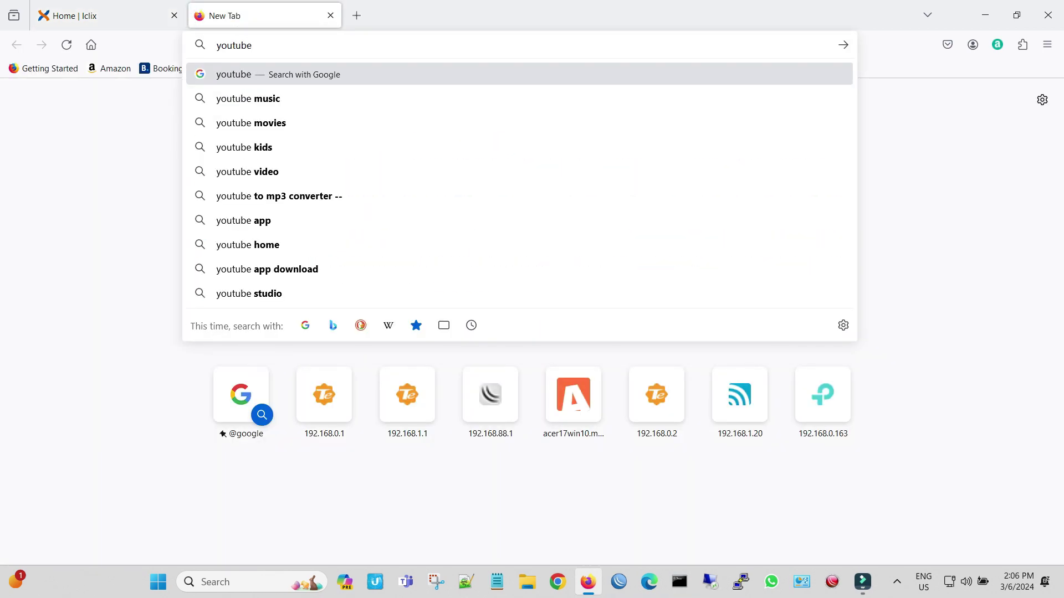
key(Return)
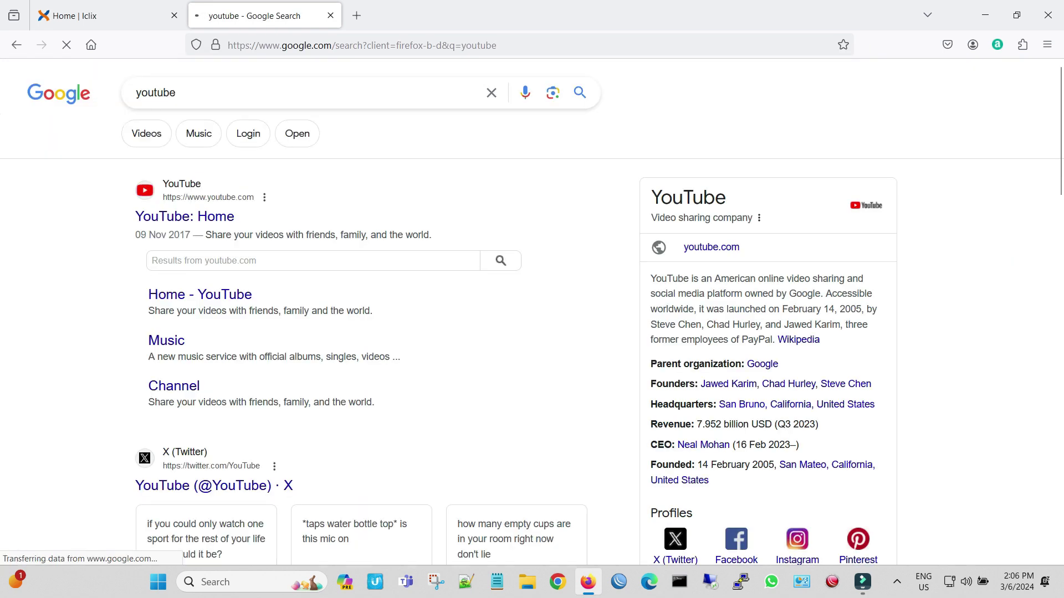
click(206, 216)
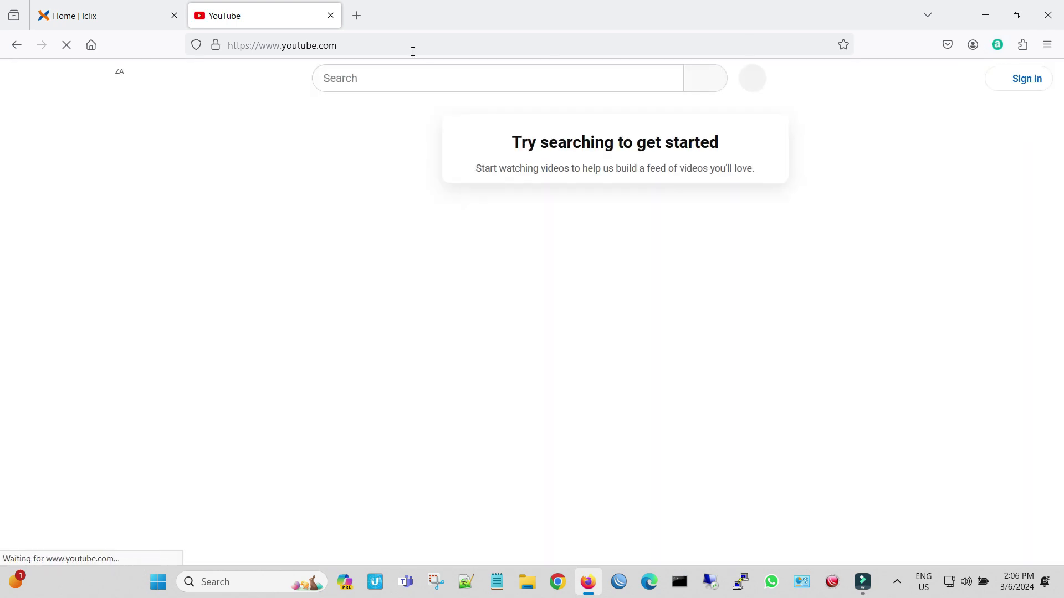
click(368, 78)
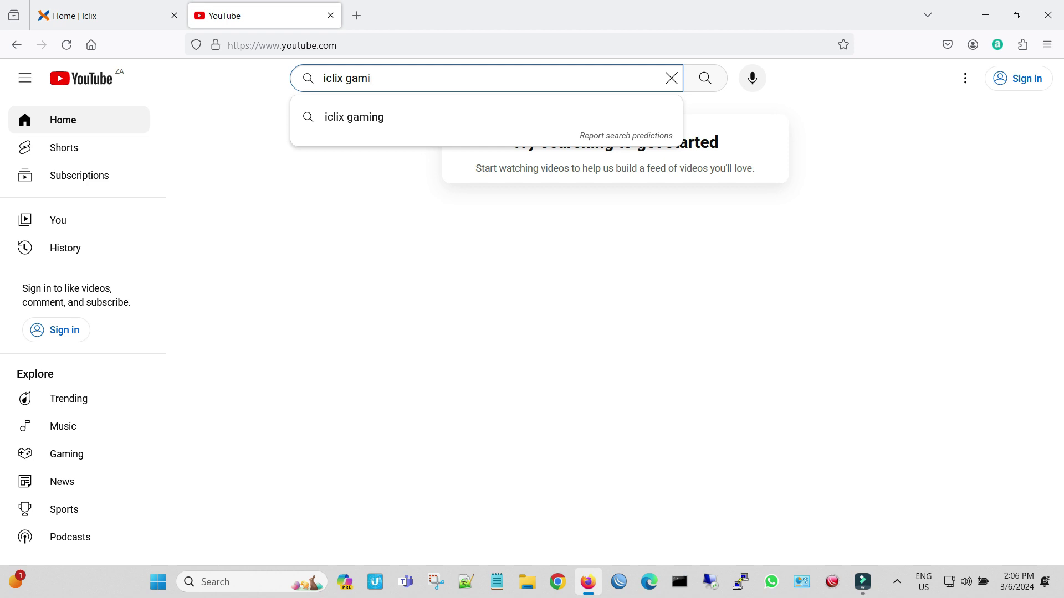
key(Return)
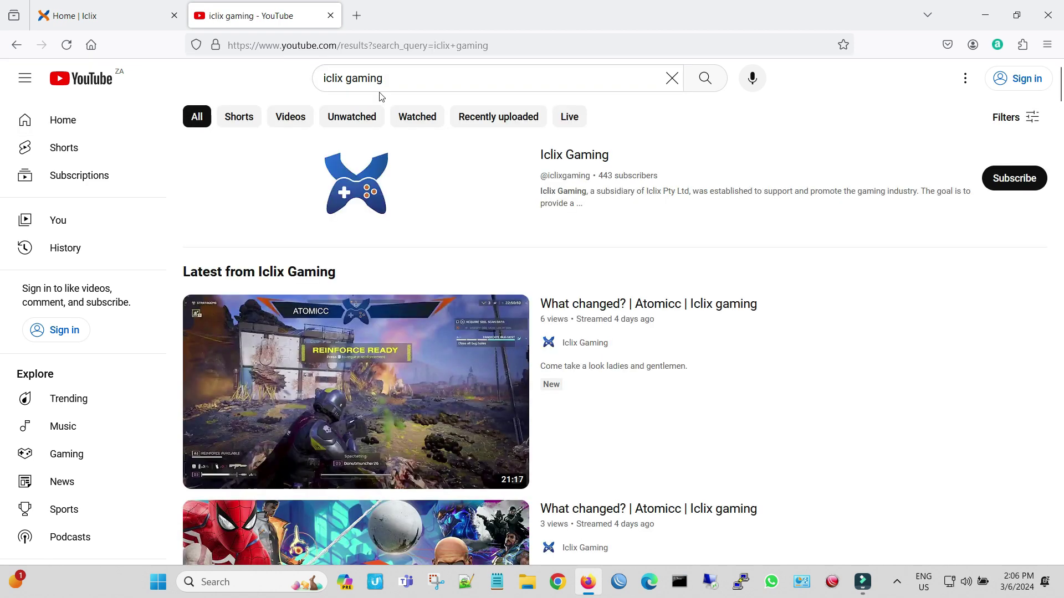
scroll(430, 174, down, 6)
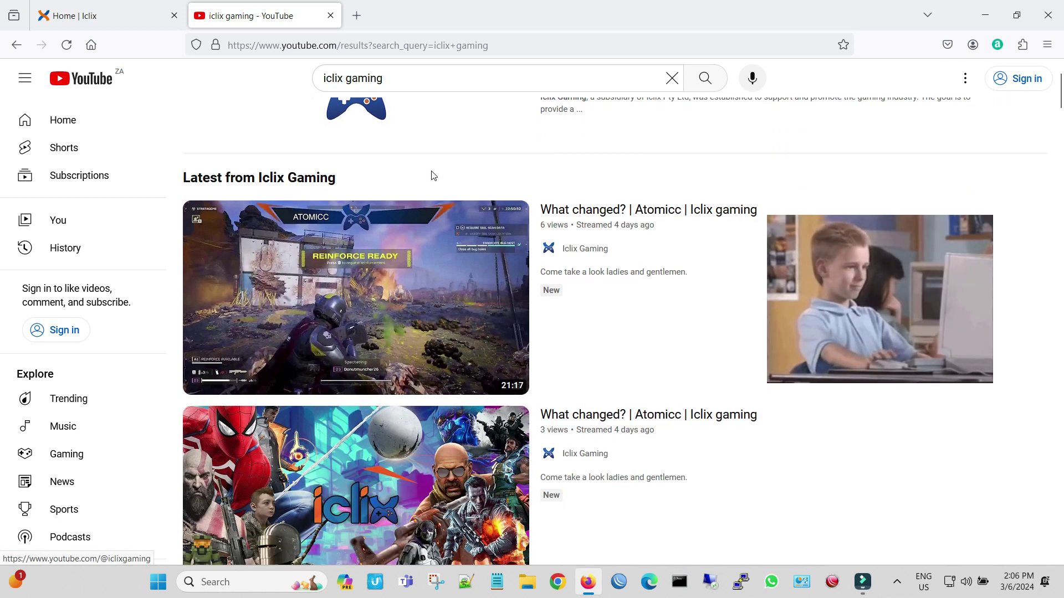
scroll(433, 175, down, 4)
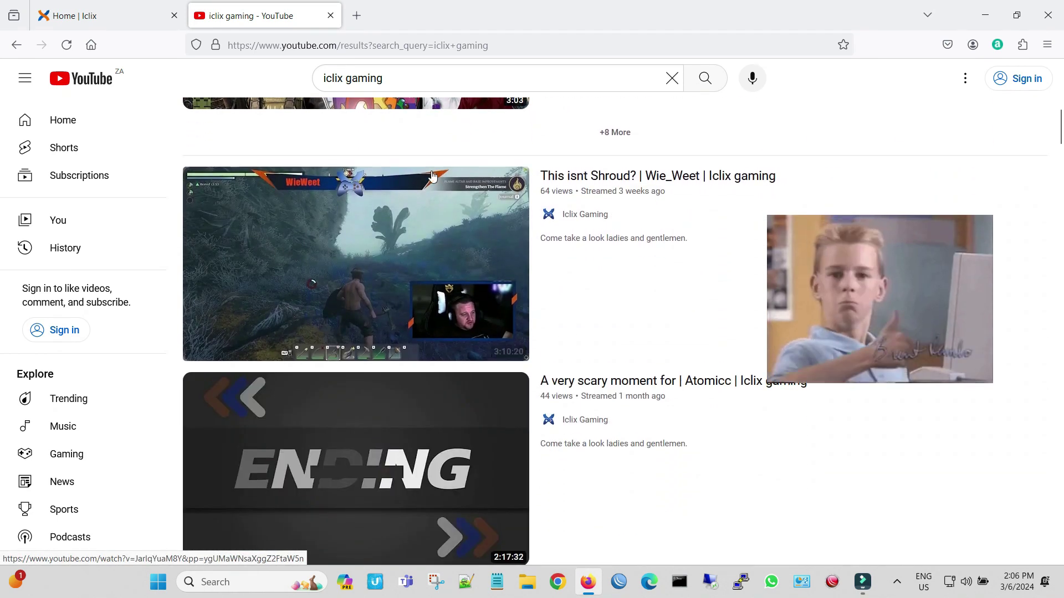
scroll(433, 171, up, 10)
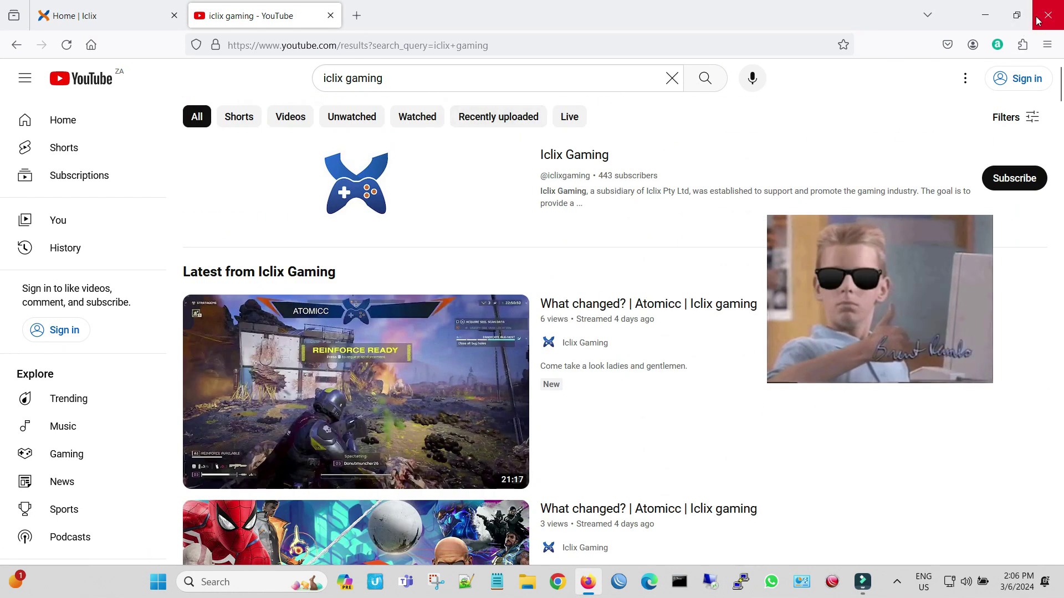